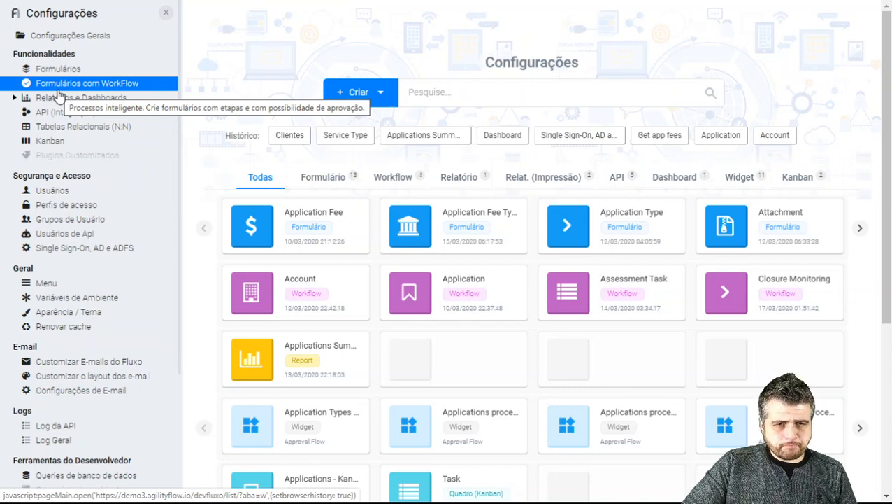
# - Create a new simple form named "Cliente" with the short description "Cadastro de Cliente"
pyautogui.click(61, 73)
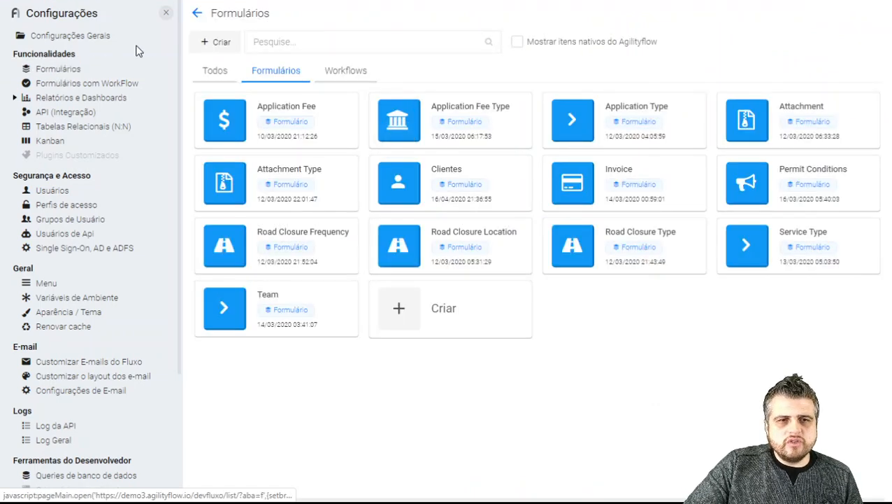
pyautogui.click(205, 49)
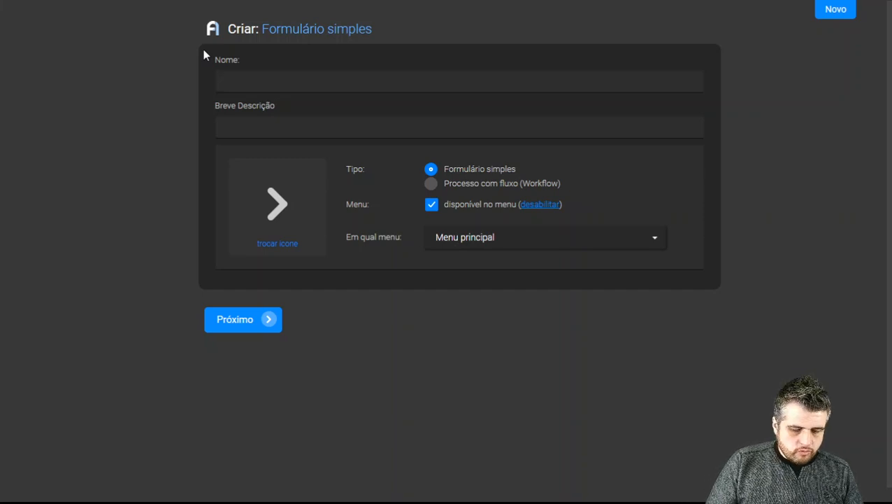
pyautogui.write('Cliente')
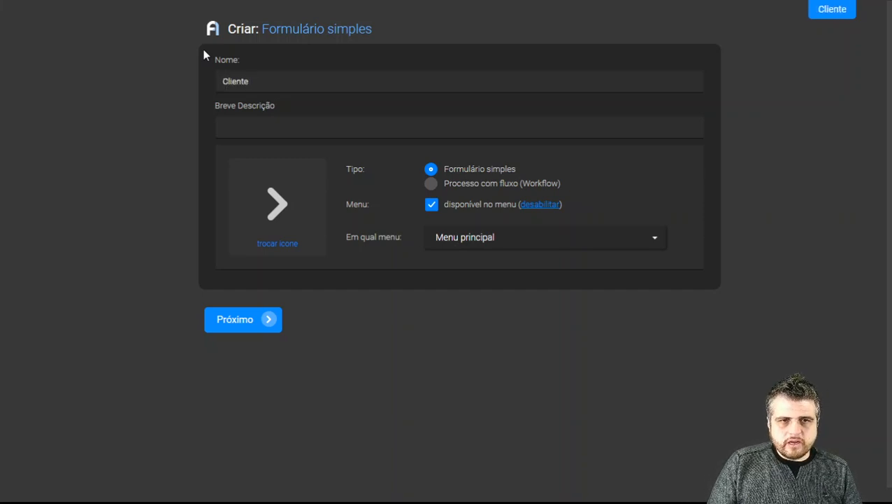
pyautogui.press('Tab')
pyautogui.write('Cada')
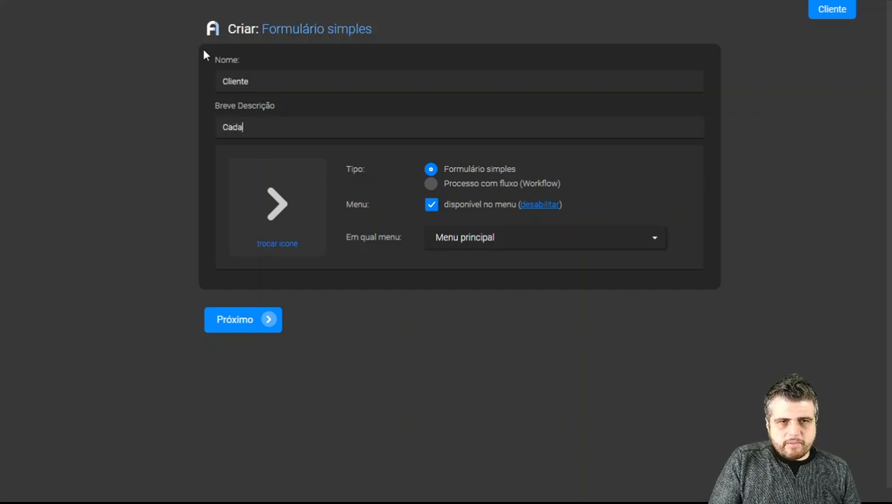
pyautogui.write('stro')
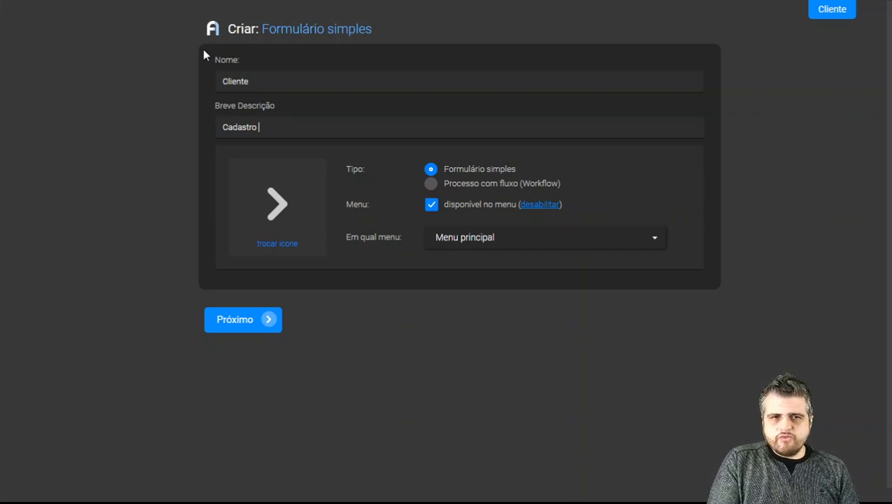
pyautogui.write('de Clie')
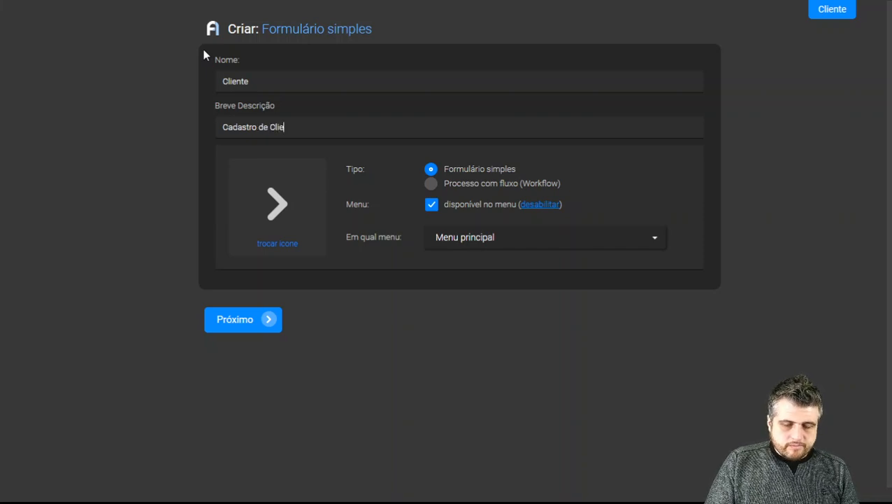
pyautogui.write('nte')
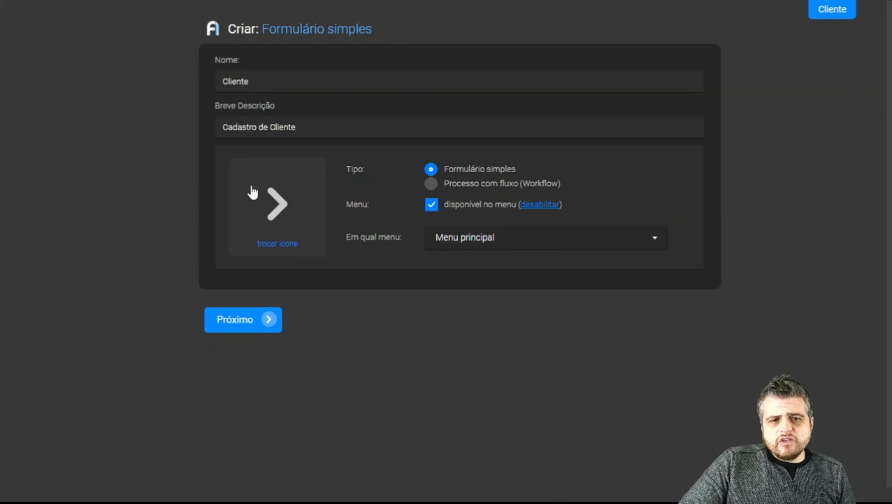
# - Set the form's icon to the Material Design account icon and proceed to the layout editor
pyautogui.click(274, 246)
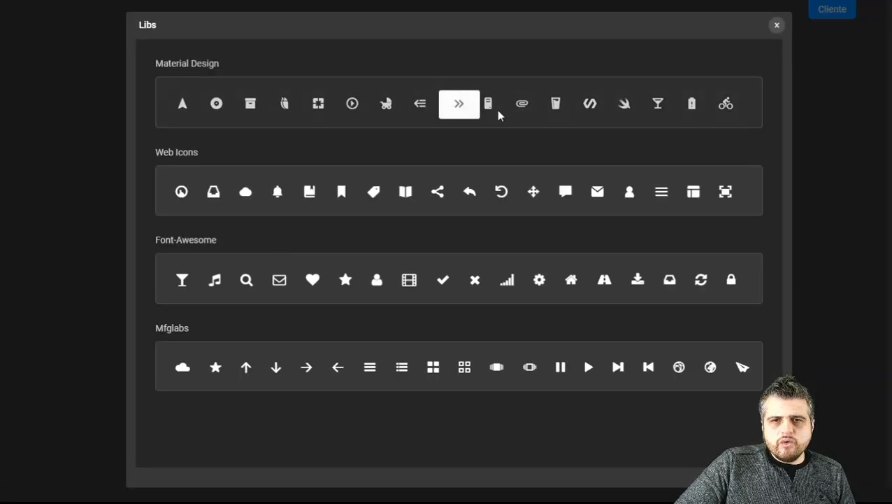
pyautogui.click(462, 109)
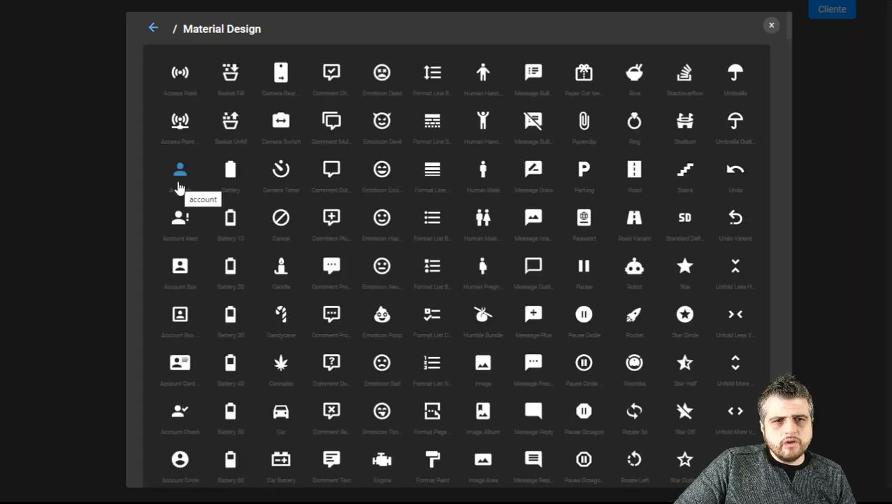
pyautogui.click(176, 181)
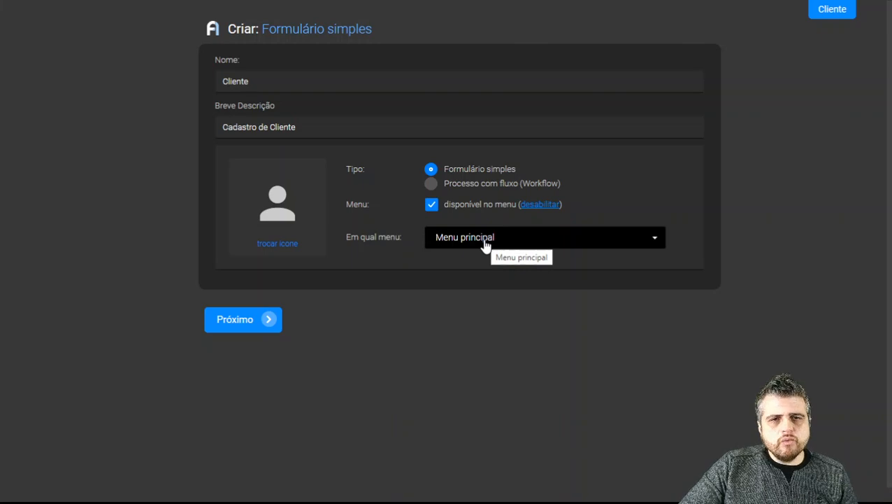
pyautogui.click(216, 309)
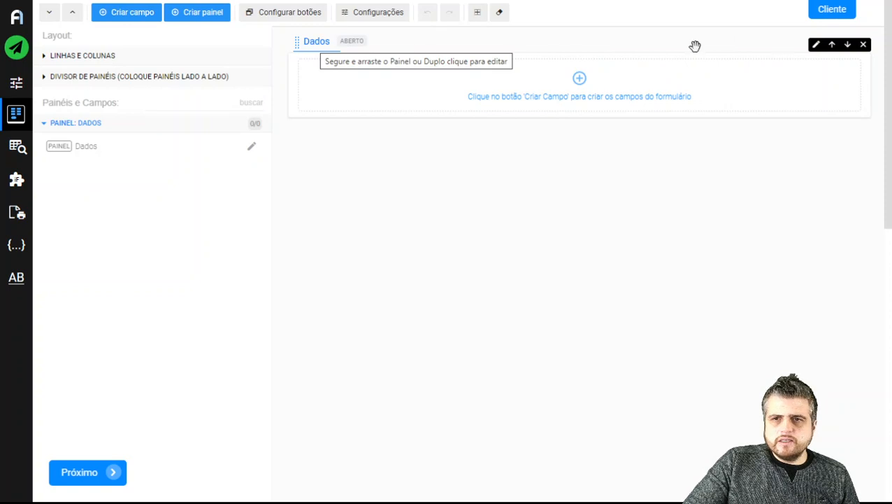
# - Rename the Dados panel as "Dados da Empresa"
pyautogui.click(816, 45)
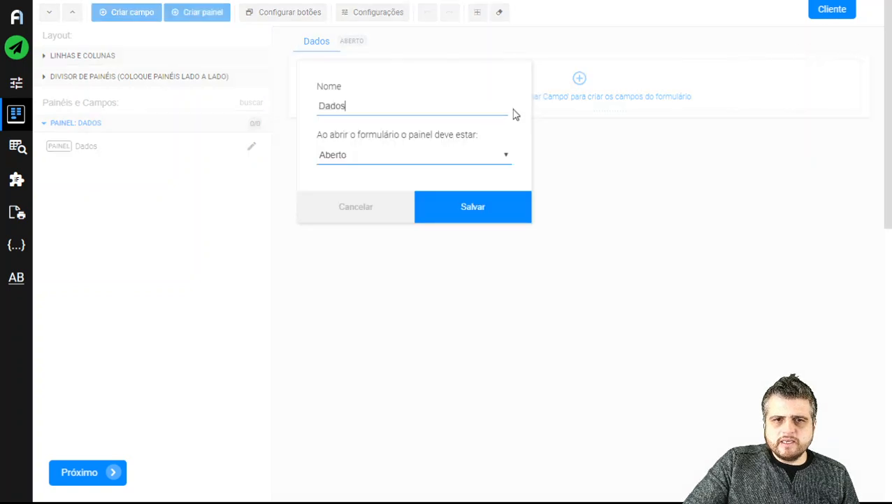
pyautogui.click(445, 106)
pyautogui.write('da Empresa')
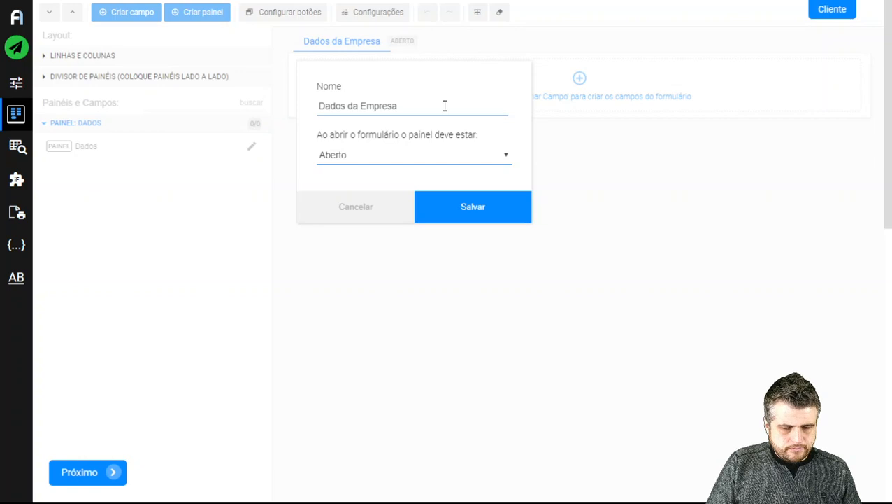
pyautogui.press('Return')
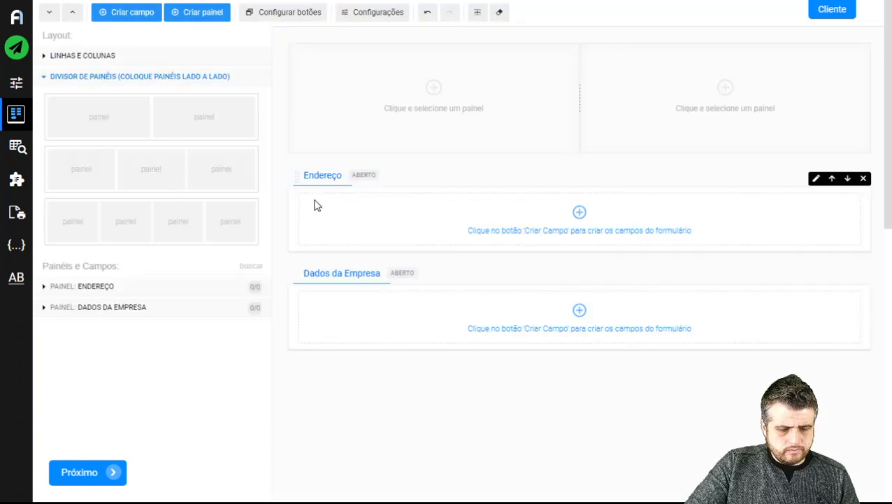
# - Clear the form layout and place the Dados da Empresa panel in it
pyautogui.moveTo(294, 175); pyautogui.dragTo(316, 171)
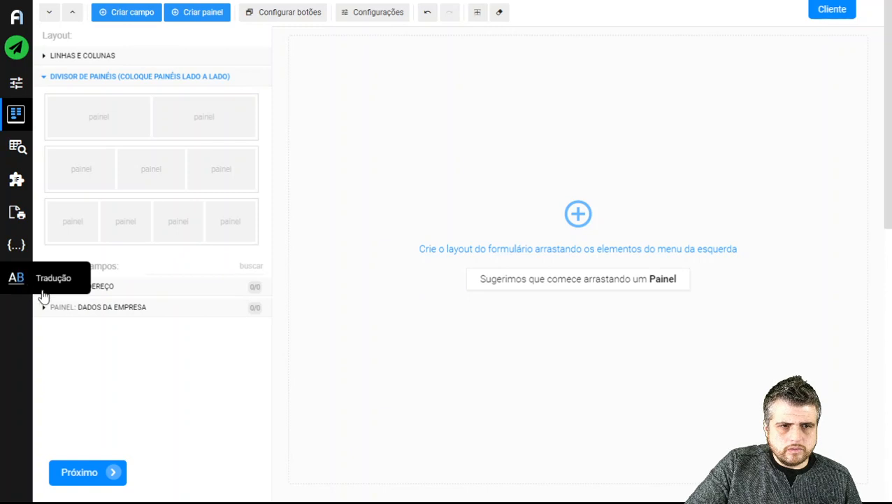
pyautogui.click(44, 288)
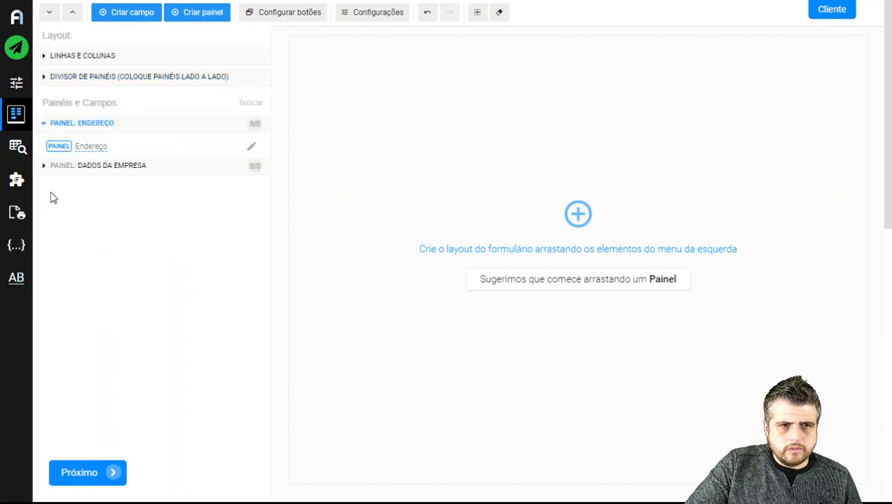
pyautogui.click(47, 146)
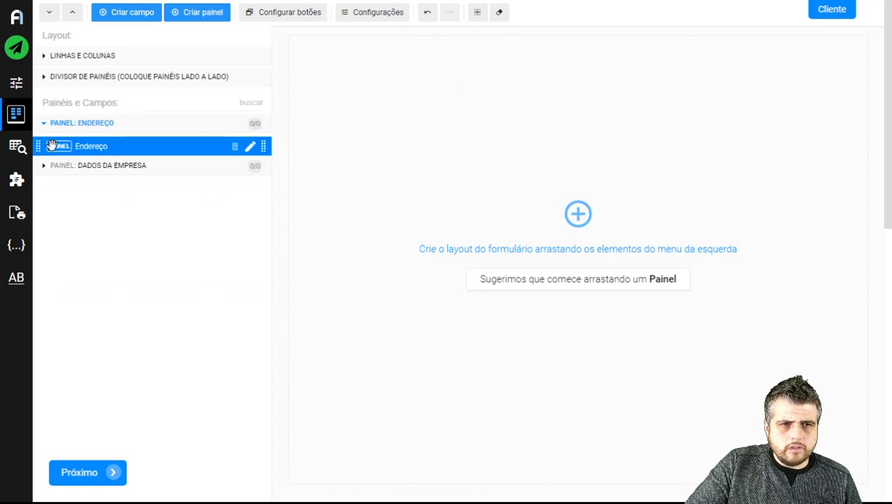
pyautogui.click(50, 166)
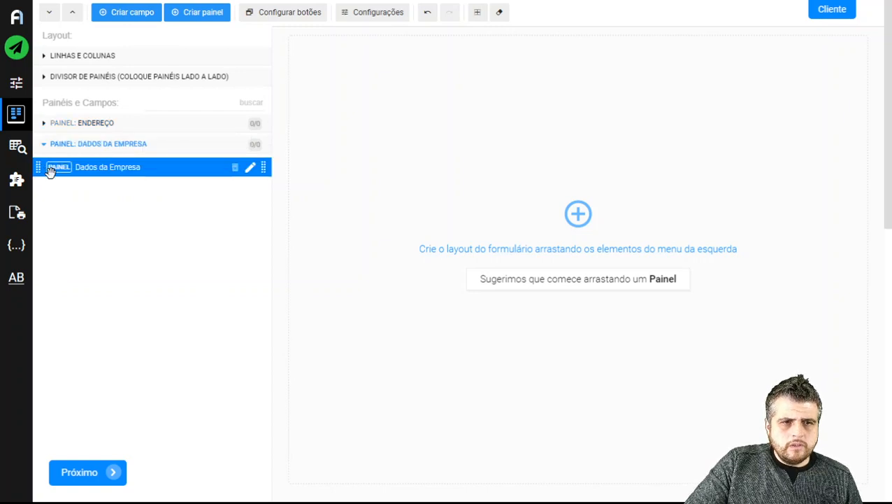
pyautogui.moveTo(40, 167); pyautogui.dragTo(67, 126)
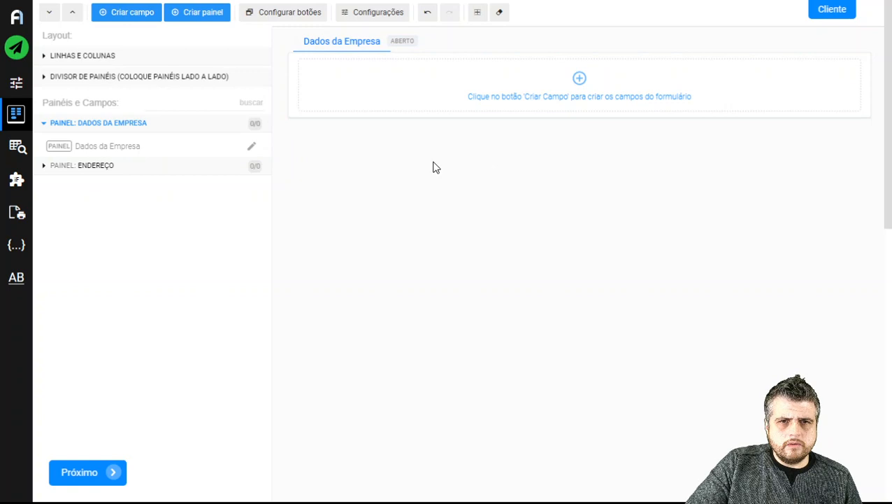
# - Place the Endereço panel in the form layout above the Dados da Empresa panel
pyautogui.doubleClick(105, 149)
pyautogui.click(503, 222)
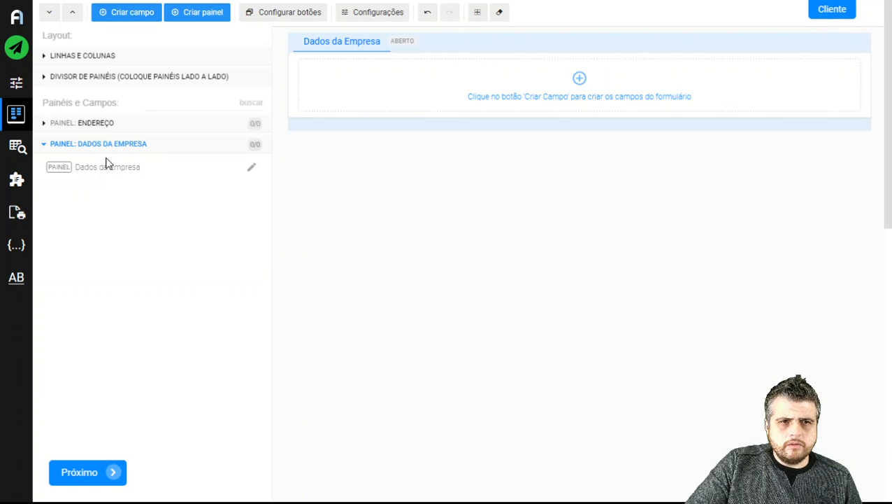
pyautogui.click(100, 169)
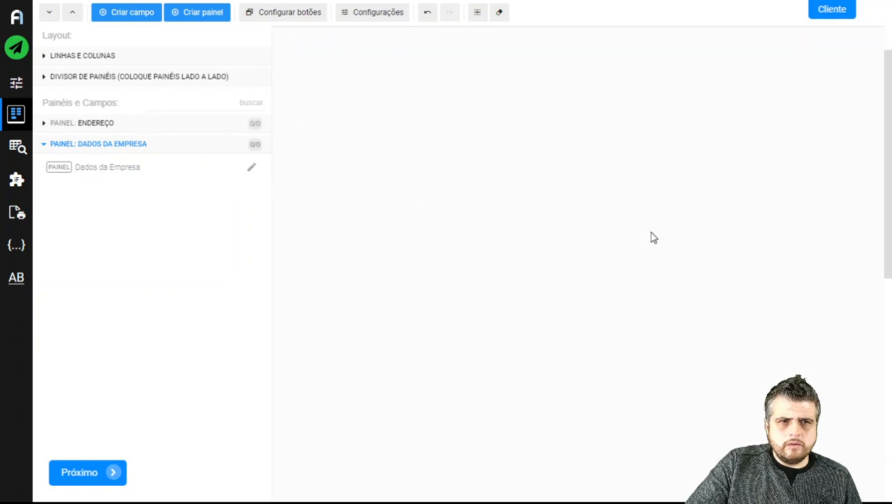
pyautogui.click(44, 125)
pyautogui.moveTo(77, 144); pyautogui.dragTo(400, 38)
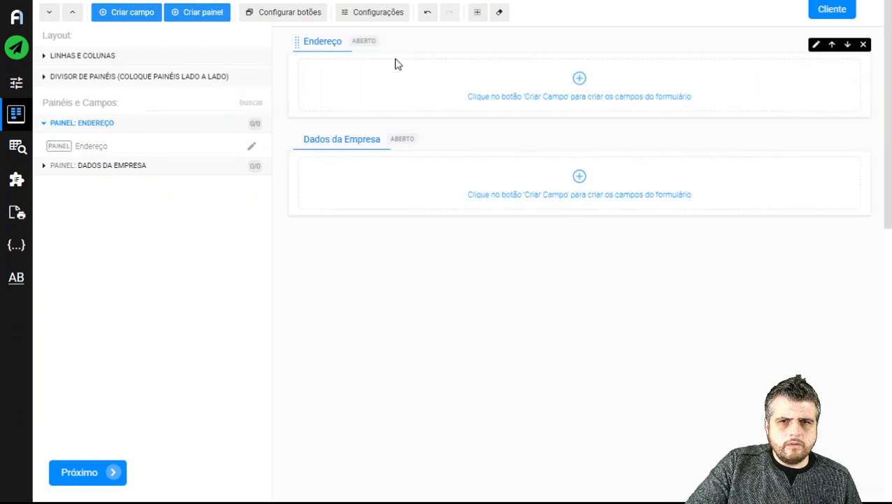
# - Add a mandatory simple text field named "Razão Social" to the Dados da Empresa panel
pyautogui.click(129, 14)
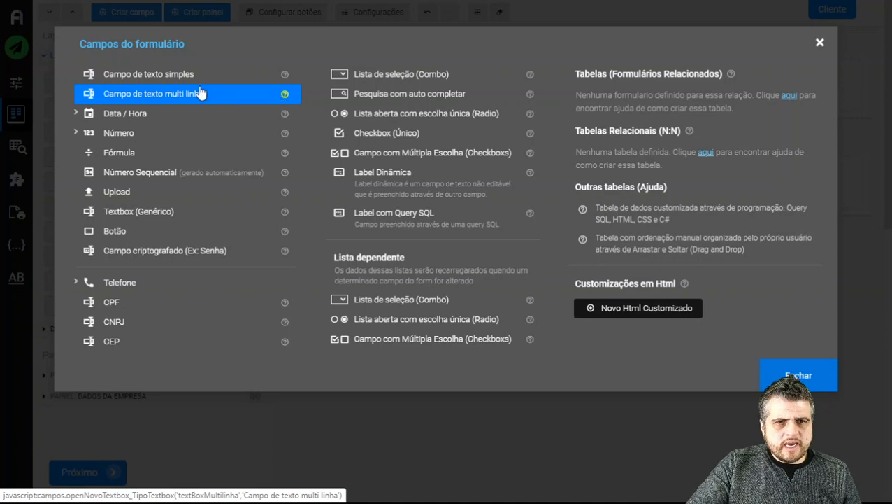
pyautogui.click(176, 83)
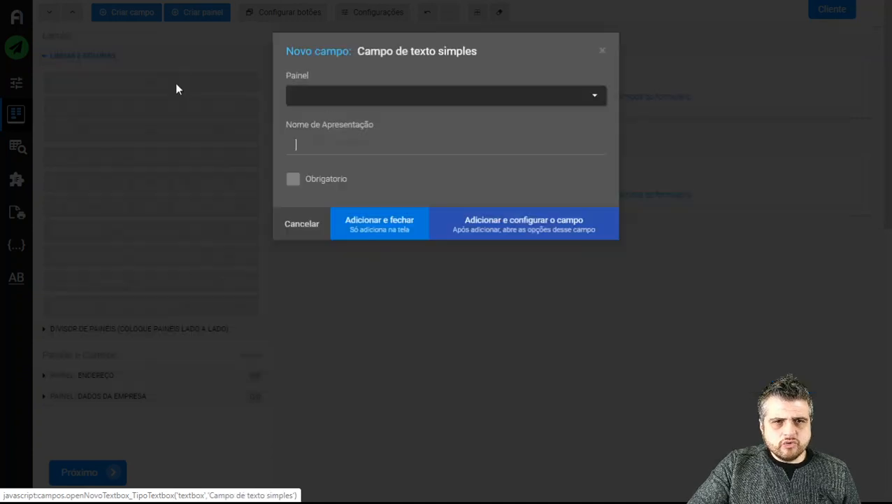
pyautogui.write('Razaão')
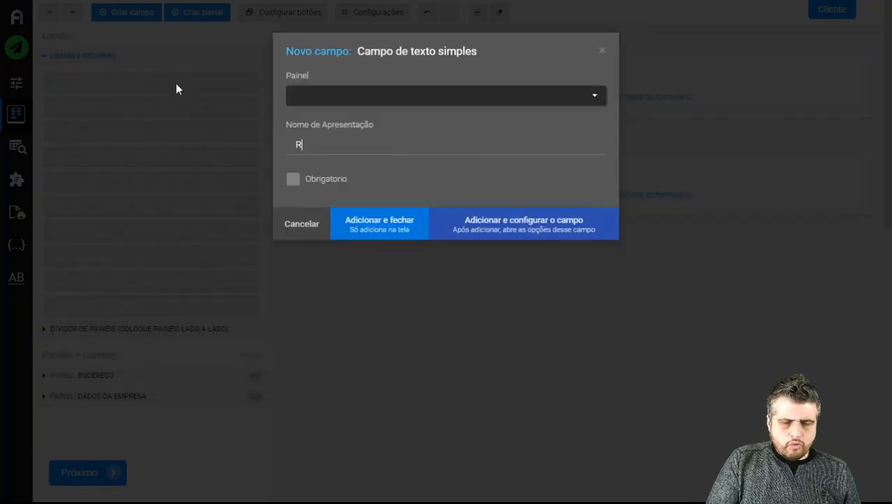
pyautogui.press('BackSpace')
pyautogui.press('BackSpace')
pyautogui.press('BackSpace')
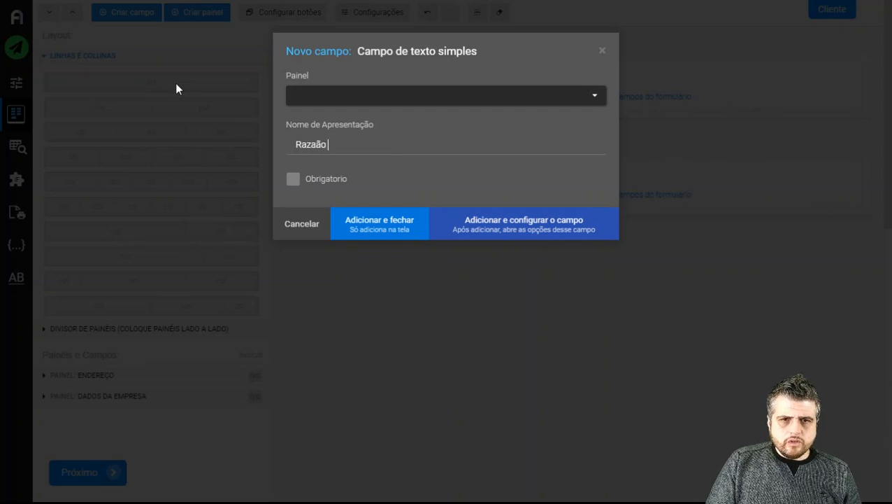
pyautogui.write('ã')
pyautogui.write('Social')
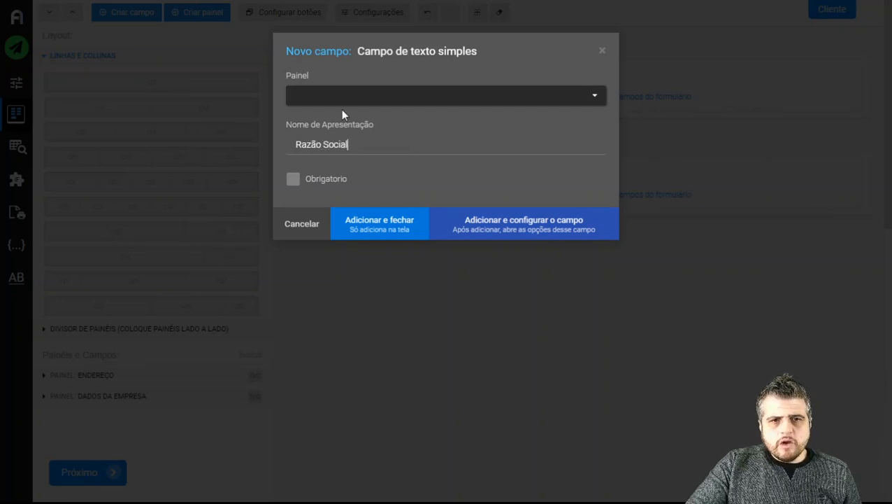
pyautogui.click(294, 181)
pyautogui.click(431, 104)
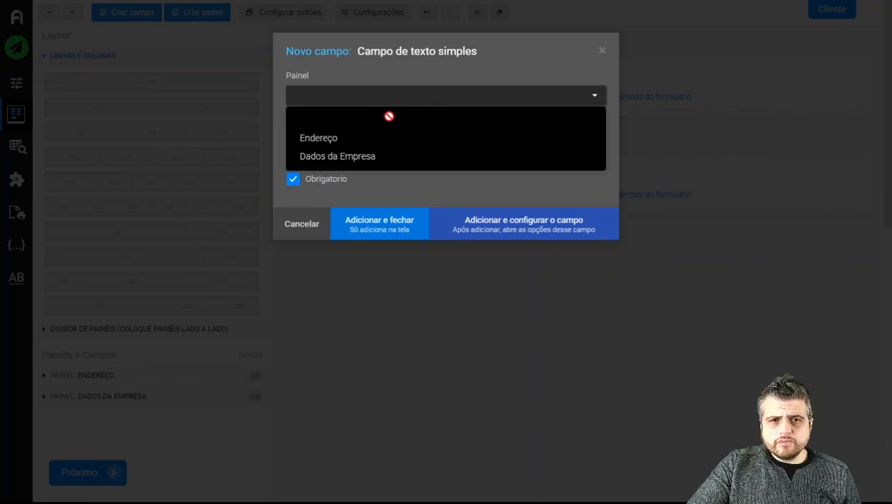
pyautogui.click(338, 156)
pyautogui.click(353, 158)
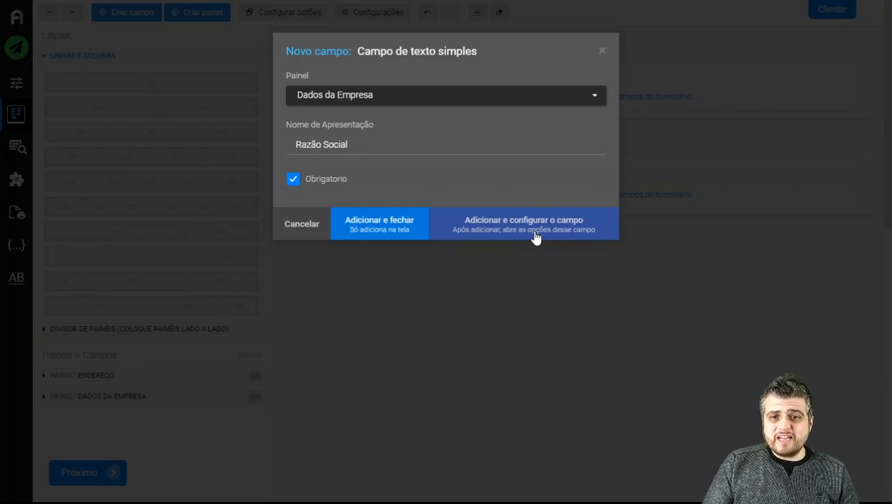
pyautogui.click(383, 229)
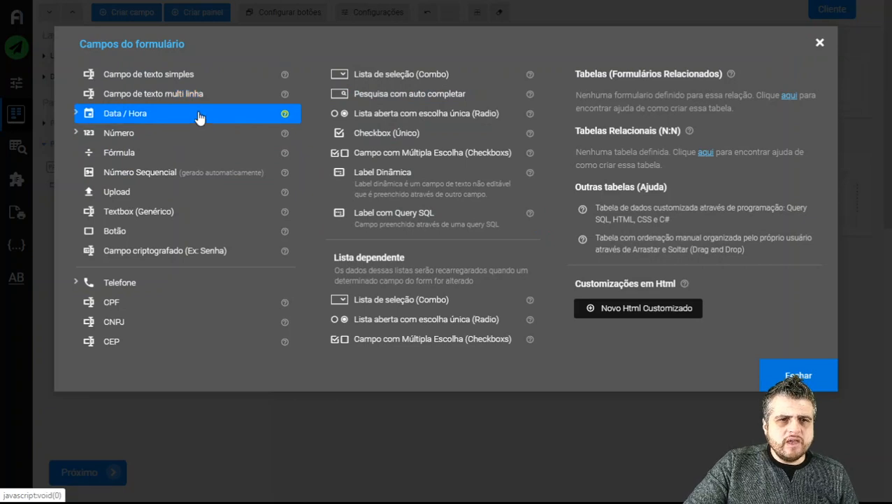
# - Add a mandatory CNPJ-type field named "CNPJ" to the Dados da Empresa panel
pyautogui.click(174, 330)
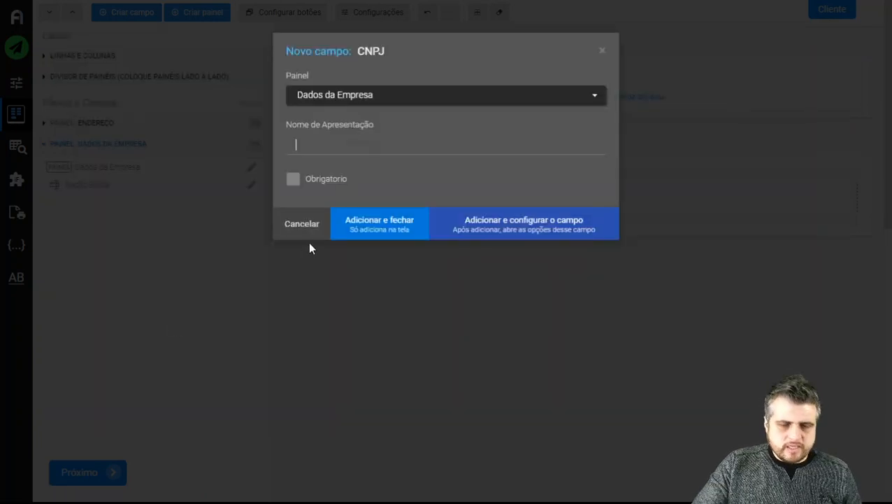
pyautogui.write('CNPJ')
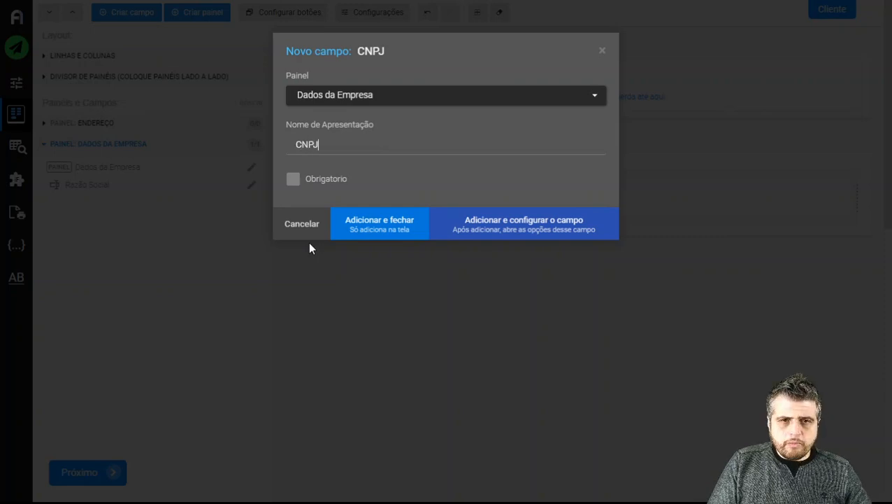
pyautogui.click(293, 178)
pyautogui.click(393, 236)
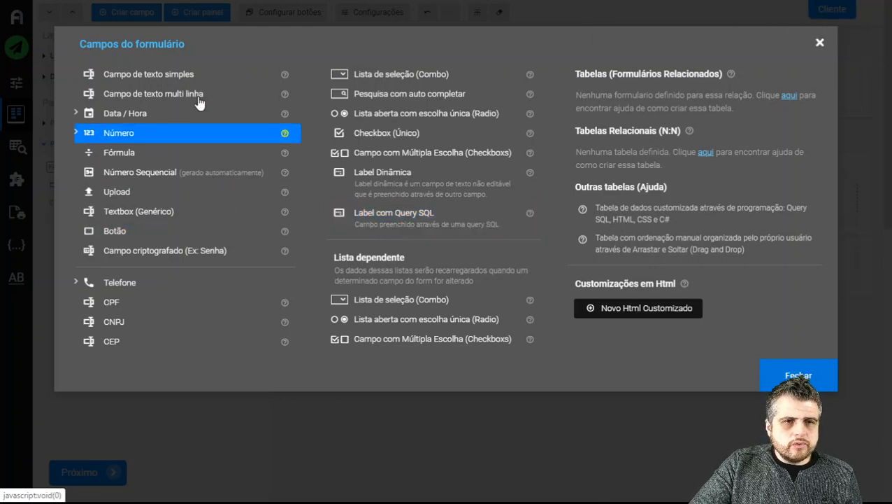
# - Add an optional simple text field named "IE" to the Dados da Empresa panel and leave the field catalogue
pyautogui.click(192, 78)
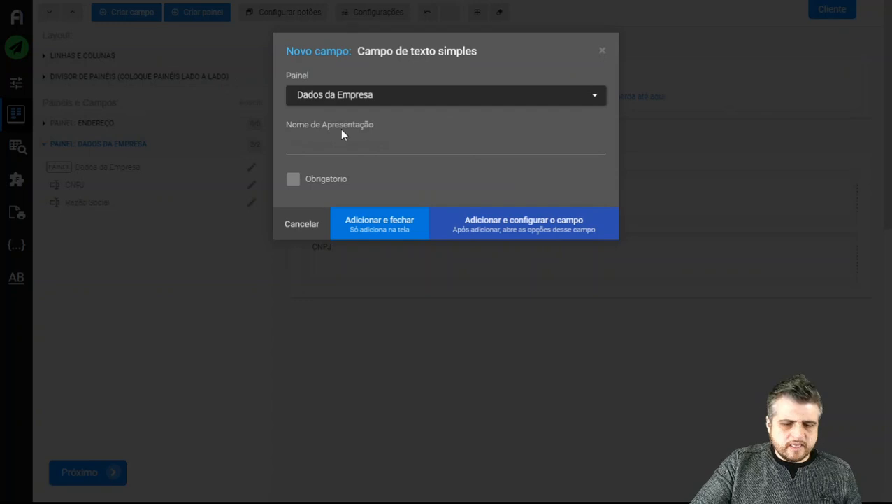
pyautogui.write('IE')
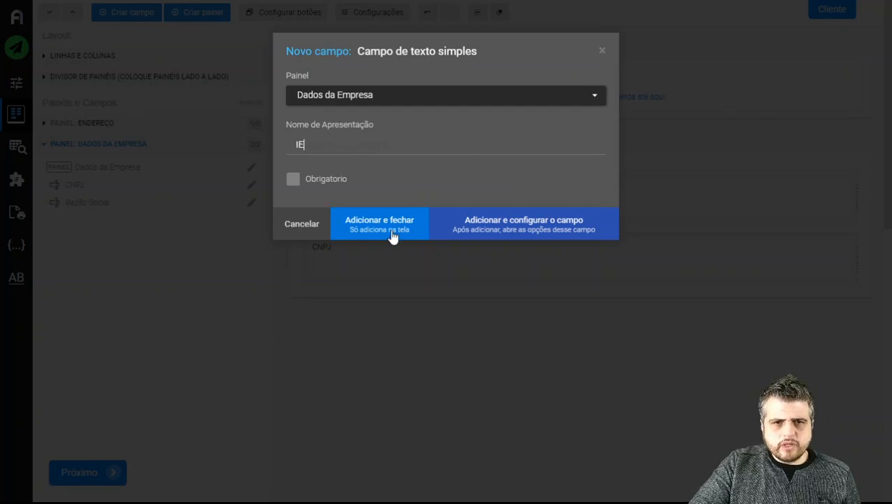
pyautogui.click(388, 227)
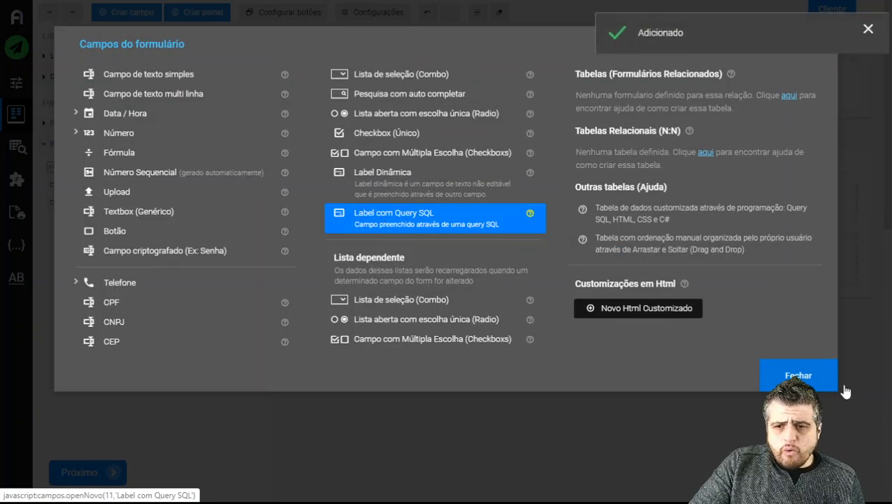
pyautogui.click(794, 374)
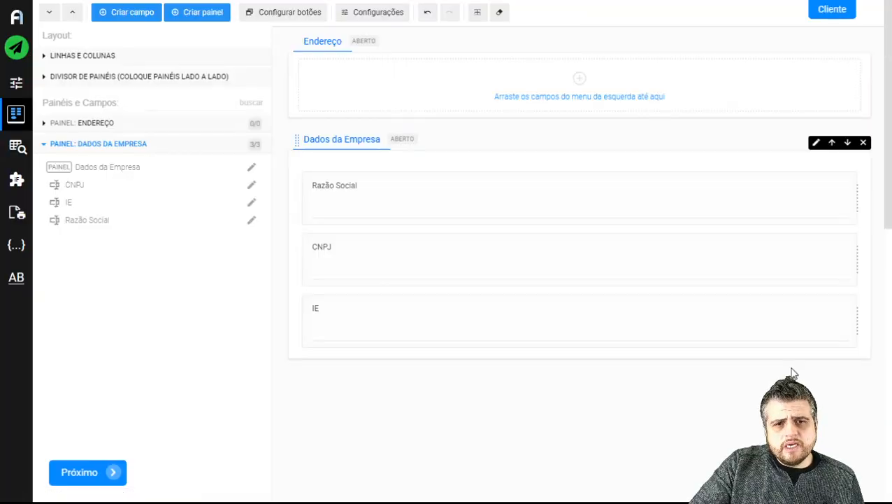
# - Move the Endereço panel below Dados da Empresa and place the IE field in a new column beside CNPJ, deleting the emptied row
pyautogui.moveTo(332, 45); pyautogui.dragTo(334, 319)
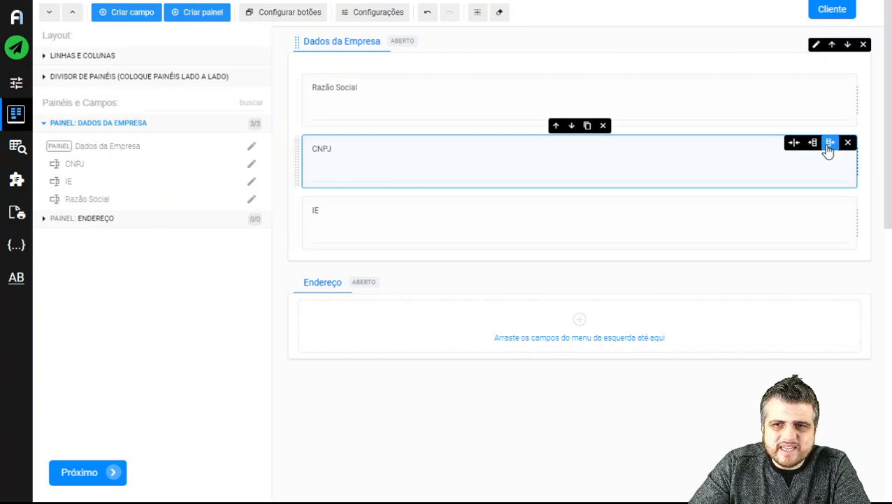
pyautogui.click(830, 142)
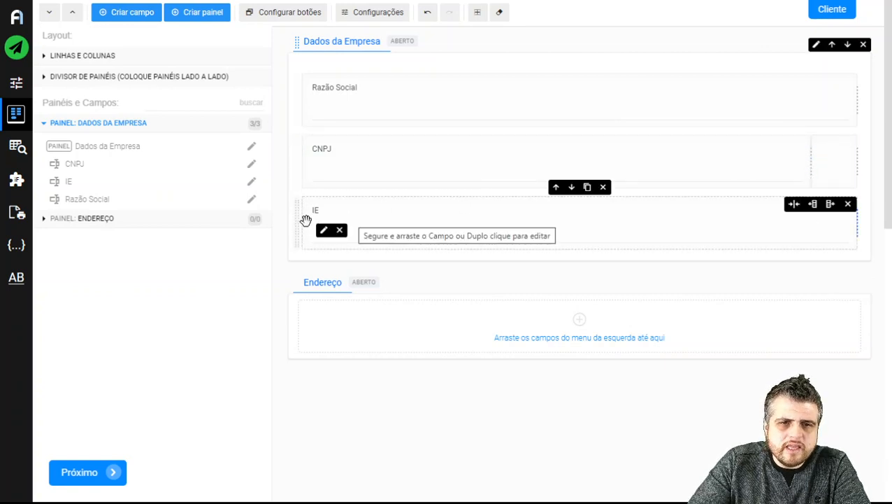
pyautogui.moveTo(305, 220); pyautogui.dragTo(584, 165)
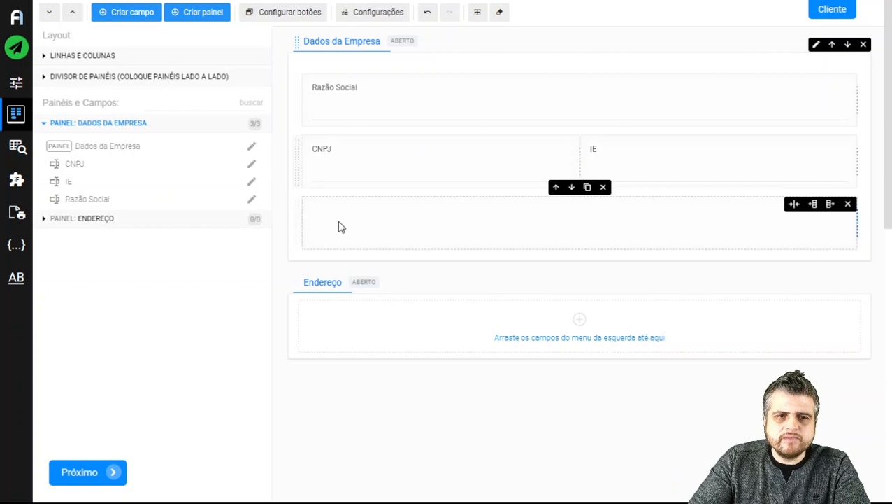
pyautogui.click(848, 204)
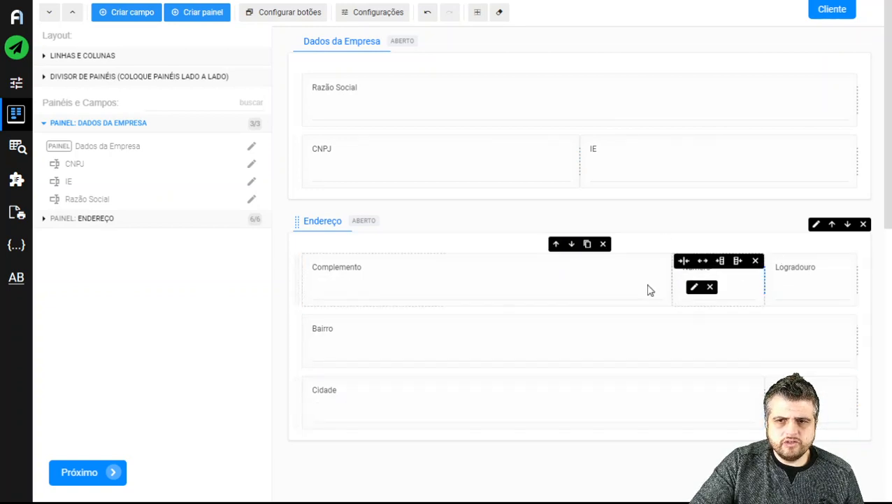
# - Add an optional CEP-type field named "CEP" to the Endereço panel
pyautogui.click(125, 14)
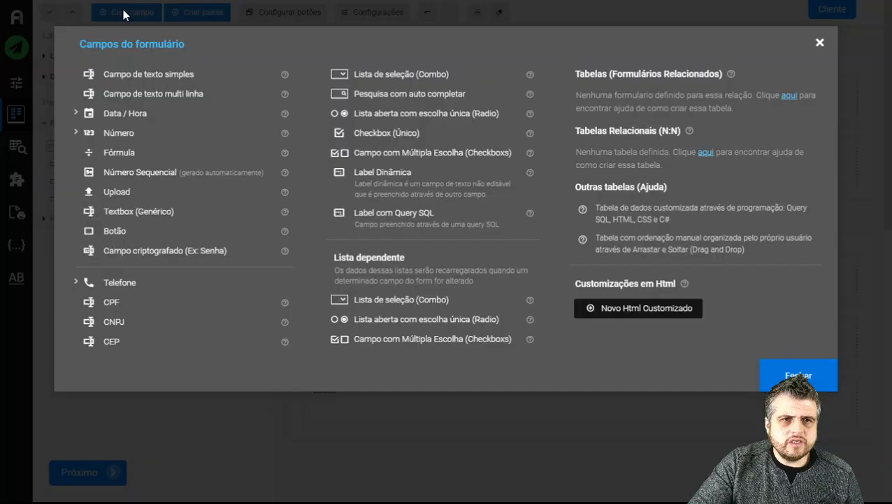
pyautogui.click(140, 343)
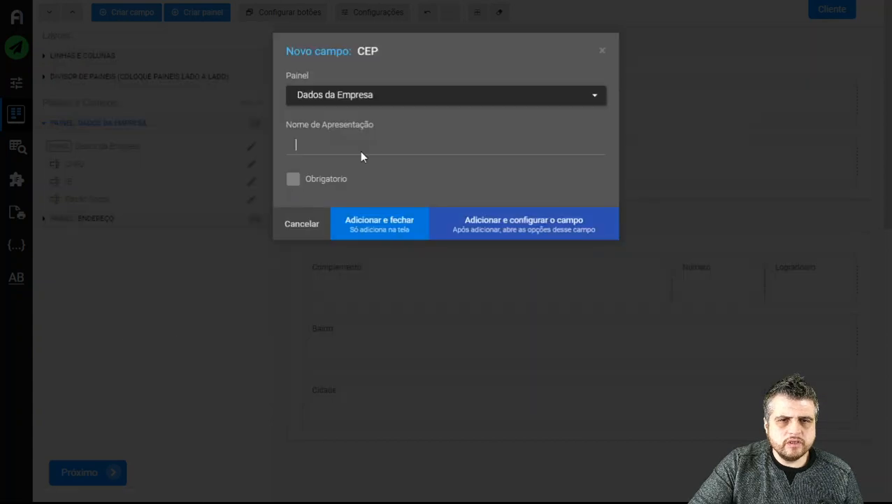
pyautogui.write('CEP')
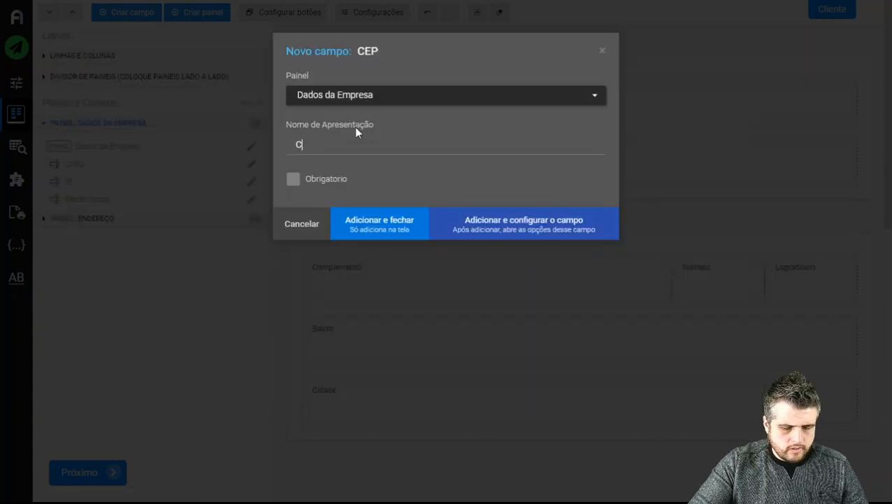
pyautogui.click(365, 100)
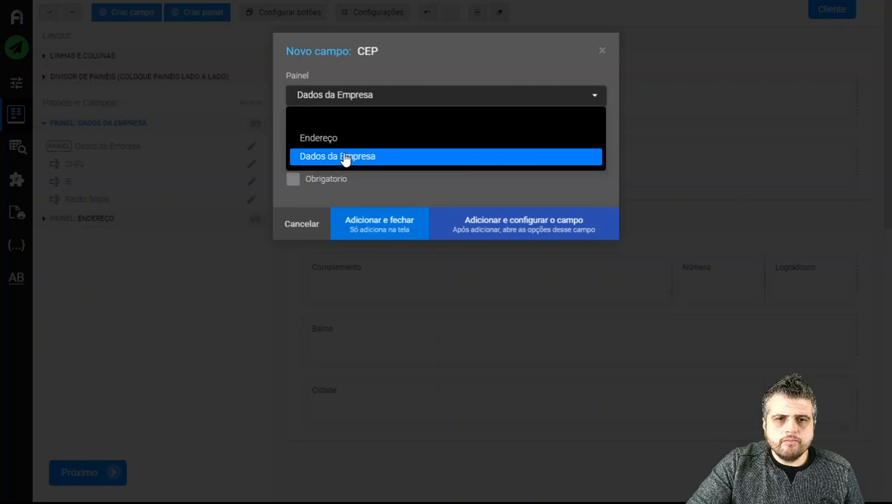
pyautogui.click(342, 141)
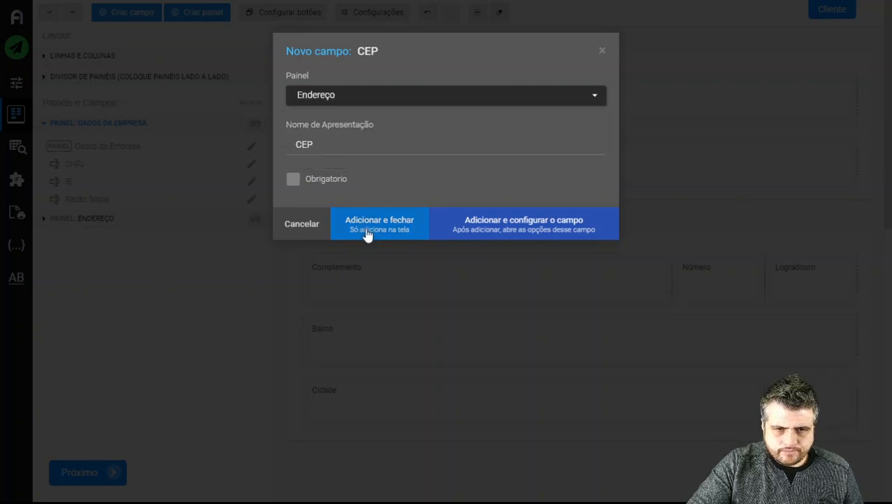
pyautogui.click(367, 235)
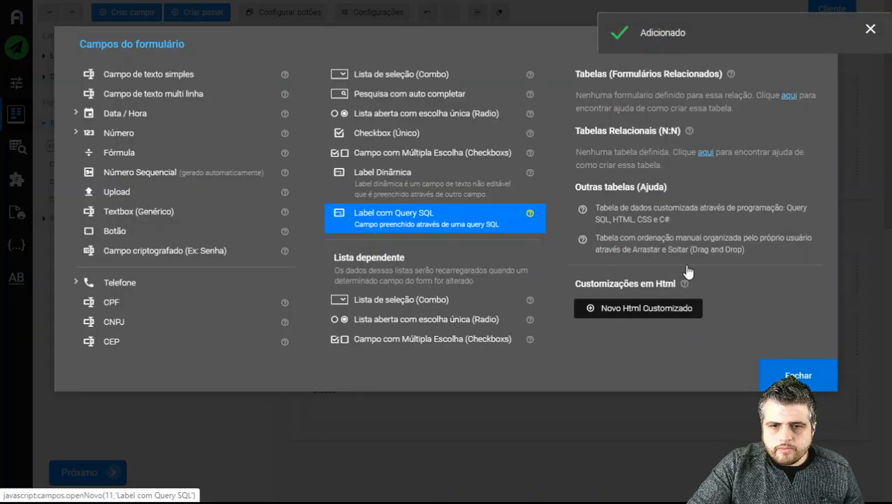
pyautogui.press('Escape')
pyautogui.scroll(-3, 608, 264)
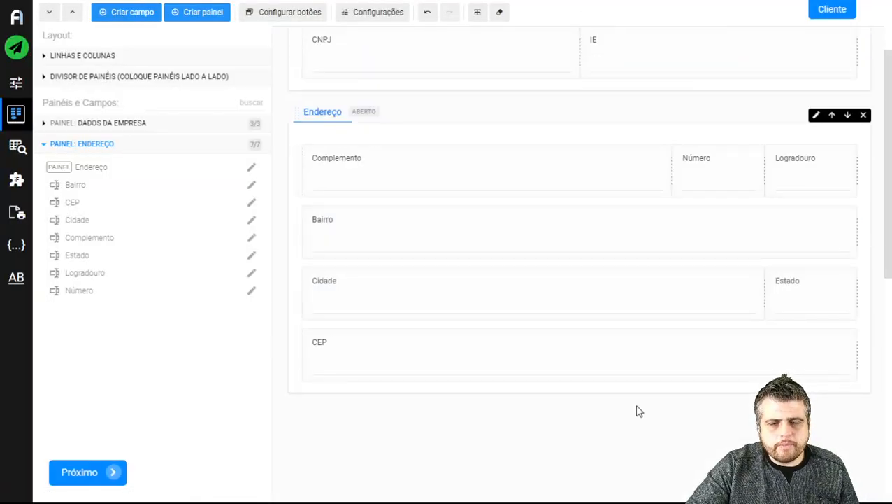
# - Save and publish the Cliente form
pyautogui.scroll(2, 340, 210)
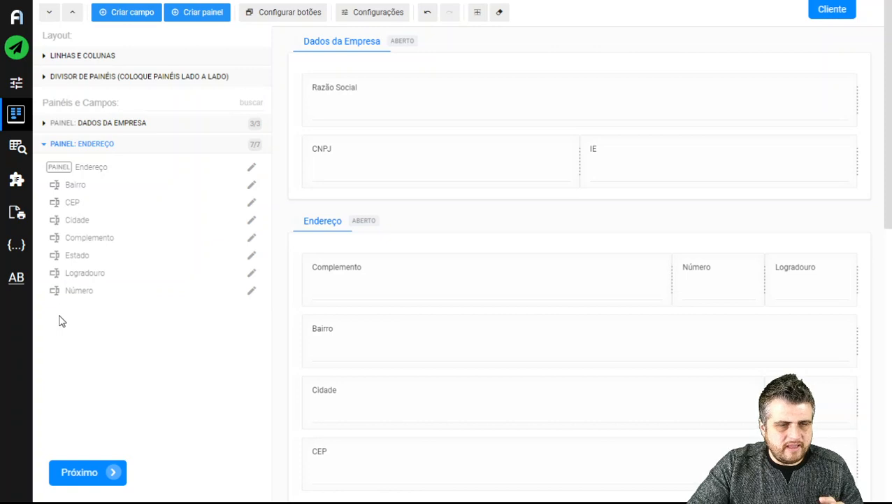
pyautogui.moveTo(19, 49)
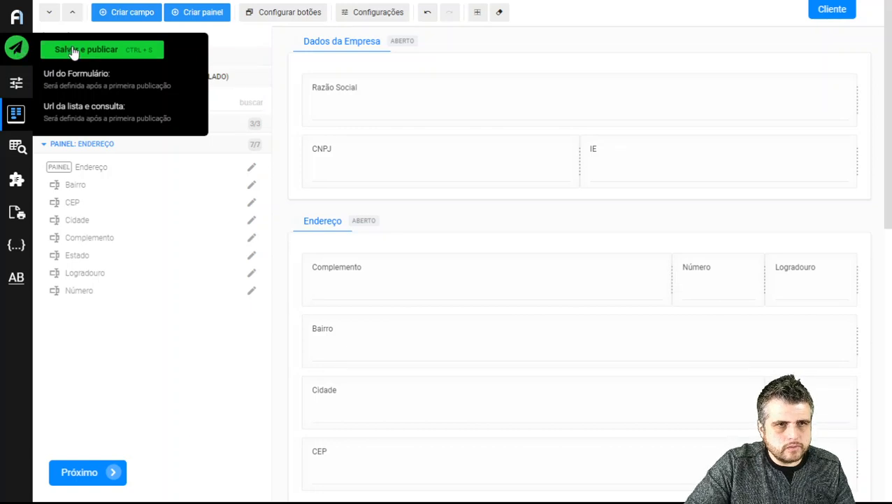
pyautogui.click(95, 51)
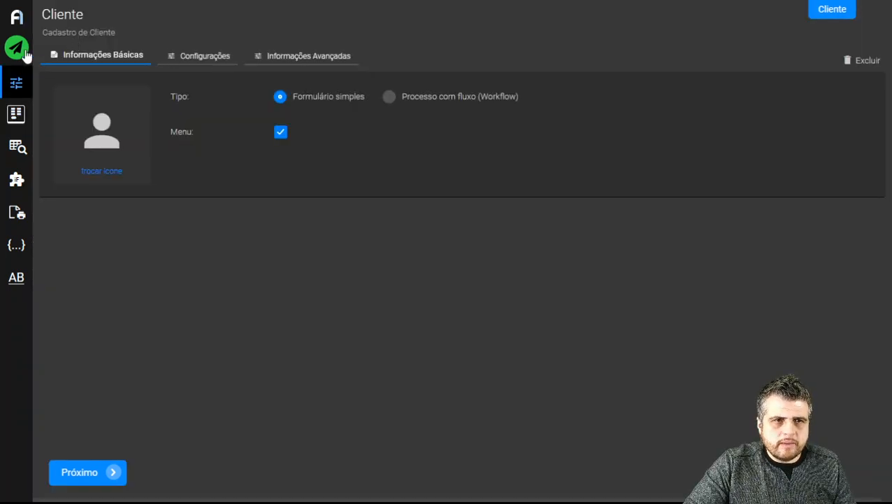
pyautogui.click(23, 51)
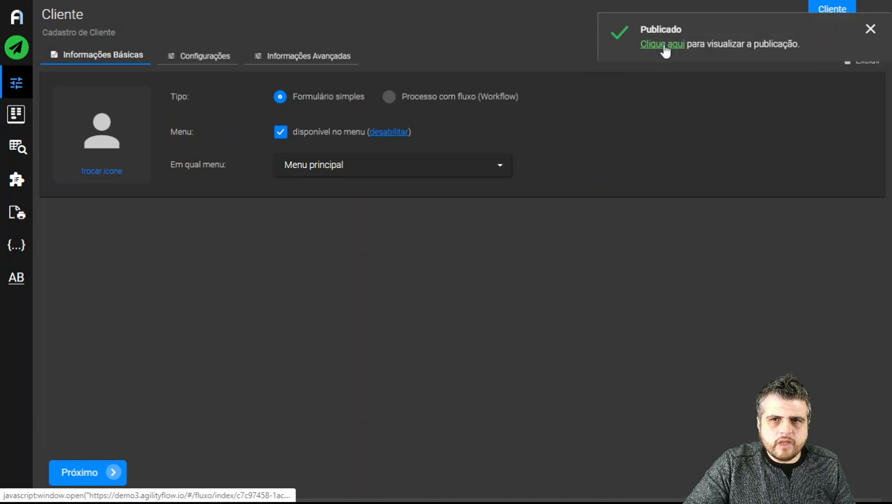
# - View the published Cliente form, return to its record list and open a blank new record from there
pyautogui.click(663, 45)
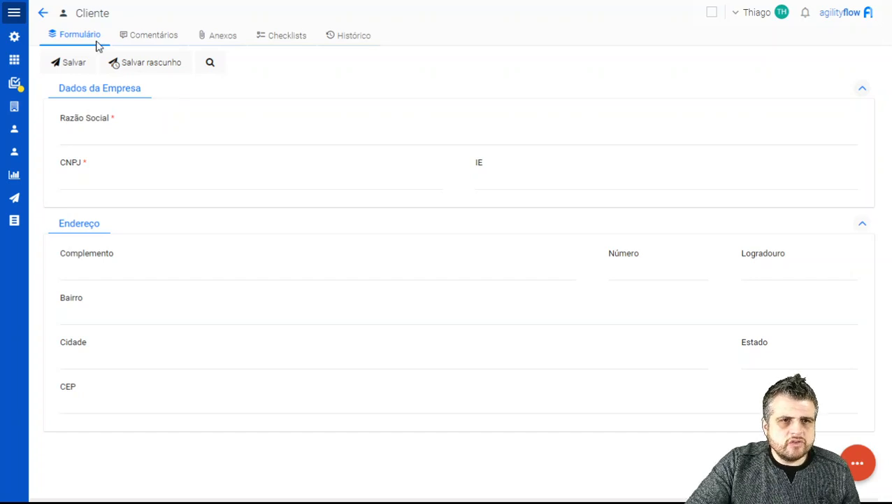
pyautogui.click(41, 13)
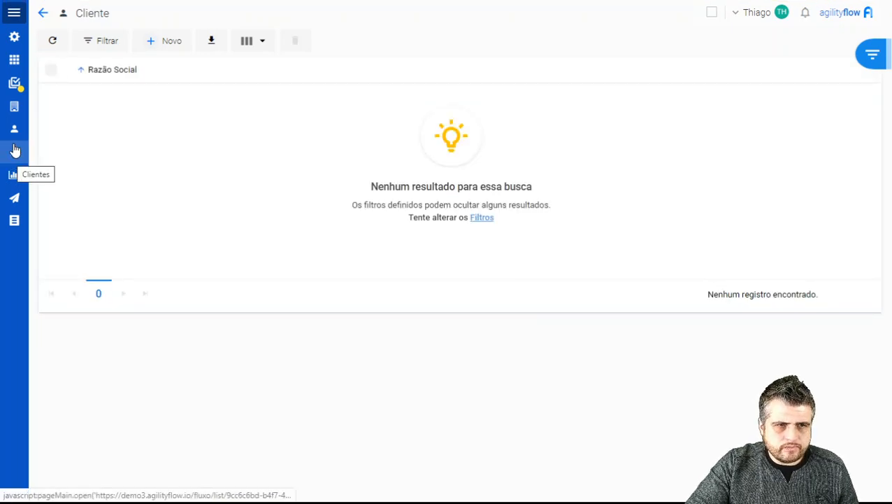
pyautogui.click(147, 46)
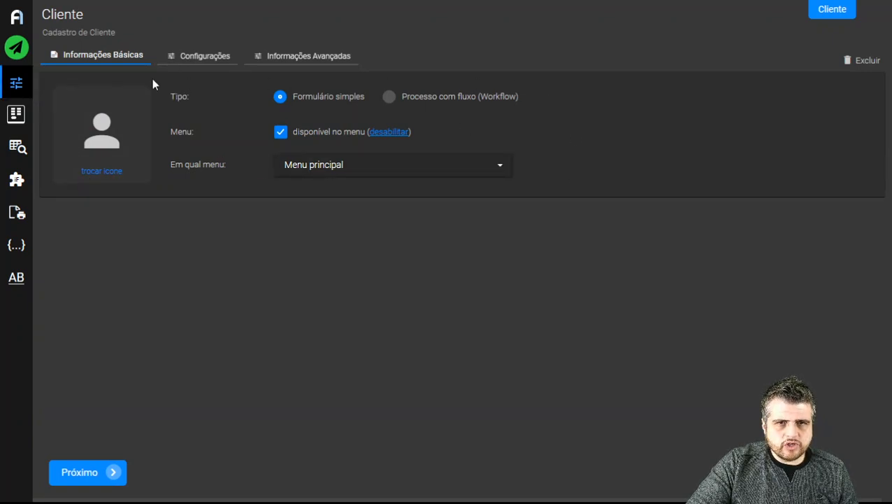
# - Review the form's window settings in the builder, checking the available opening modes and lightbox sizes
pyautogui.click(205, 57)
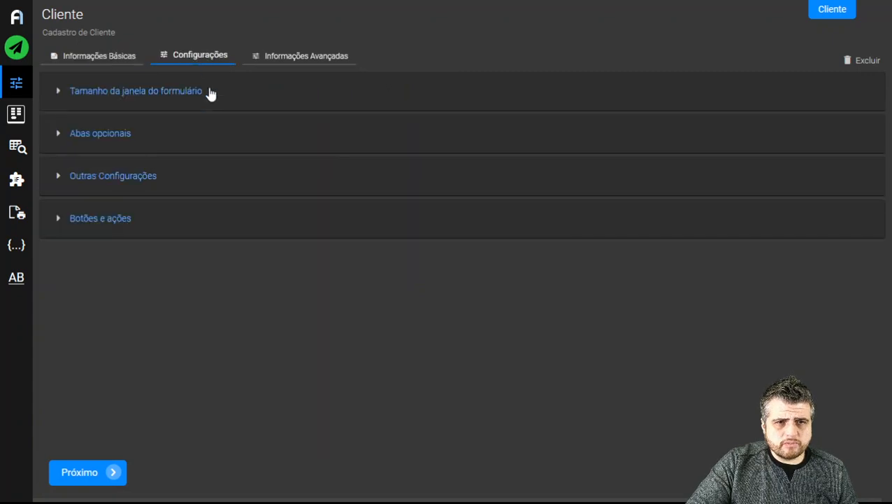
pyautogui.click(143, 104)
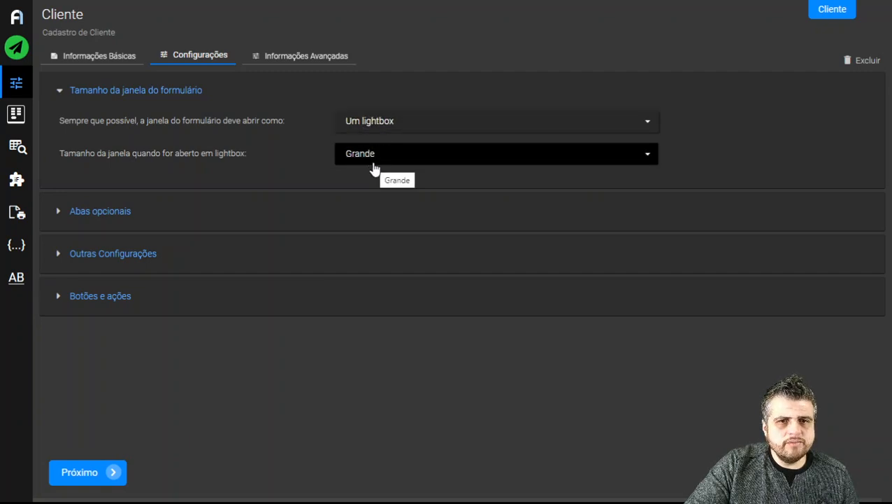
pyautogui.click(383, 162)
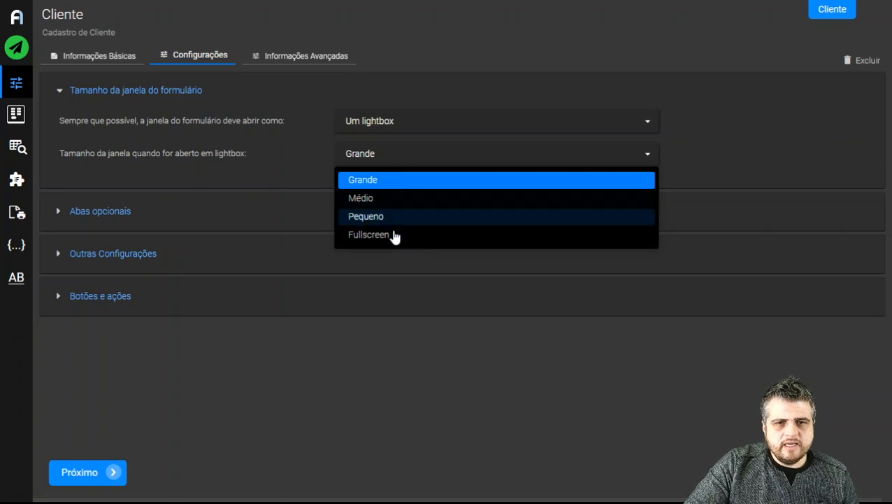
pyautogui.click(414, 128)
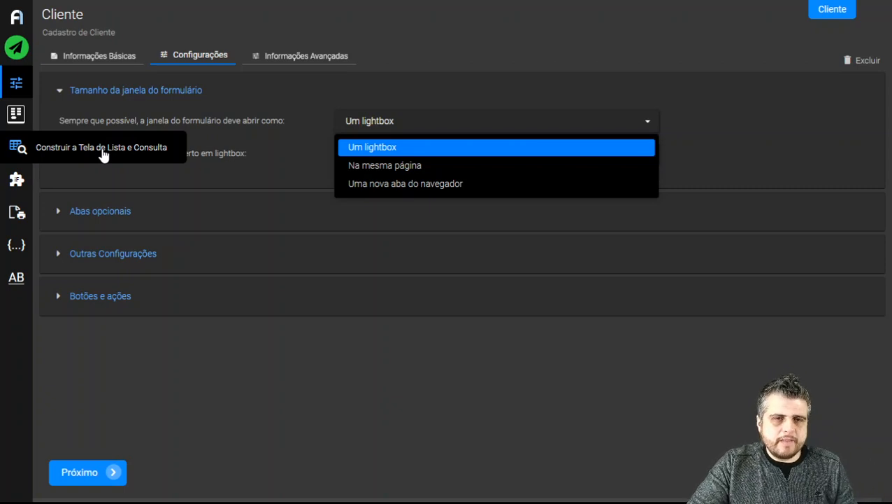
pyautogui.click(619, 128)
# - Review the optional tabs and the other form settings, checking the choices for blocking new records and for the action after saving
pyautogui.click(112, 212)
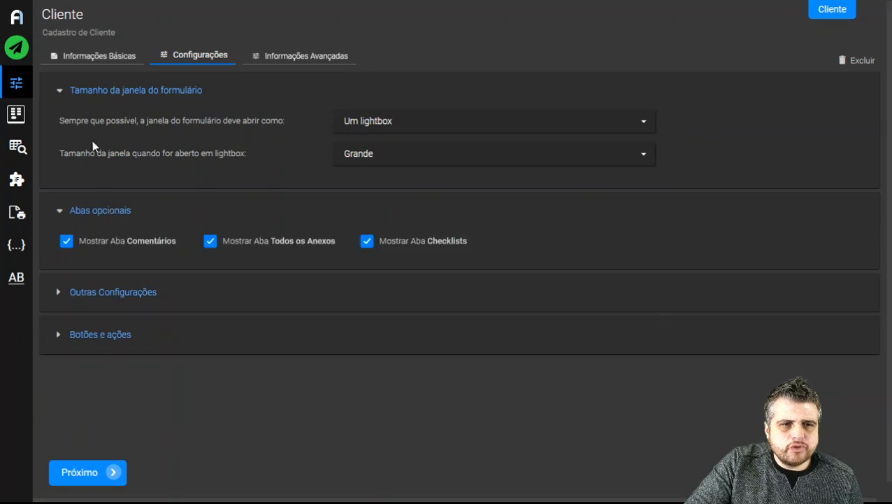
pyautogui.click(60, 95)
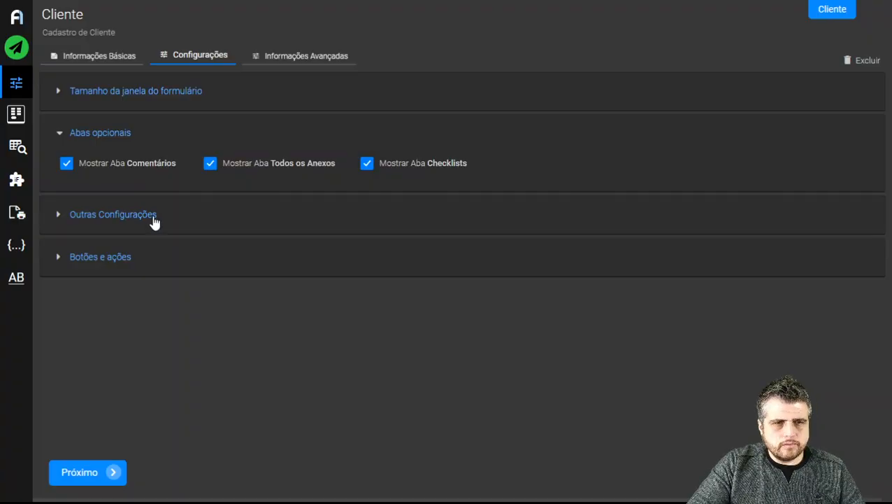
pyautogui.click(155, 219)
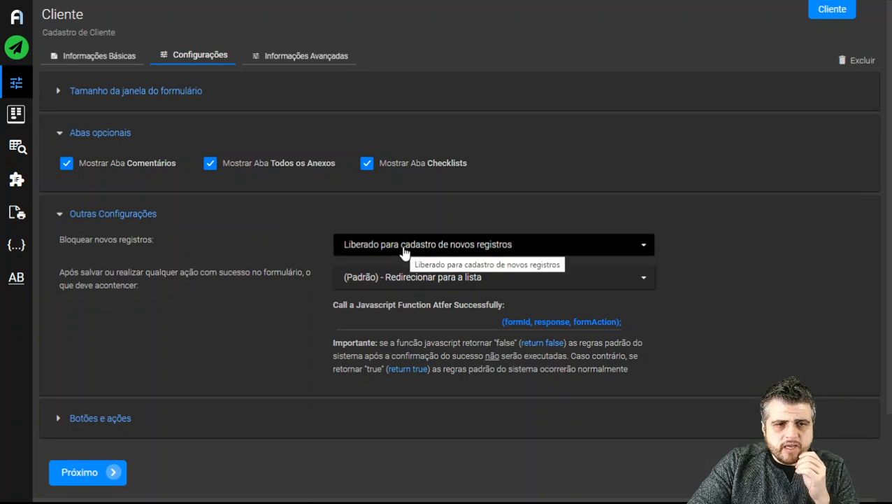
pyautogui.click(547, 249)
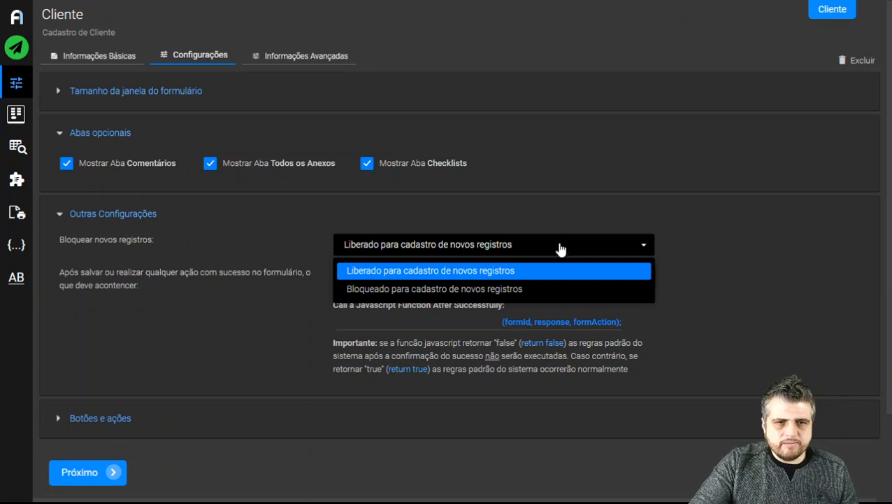
pyautogui.click(711, 253)
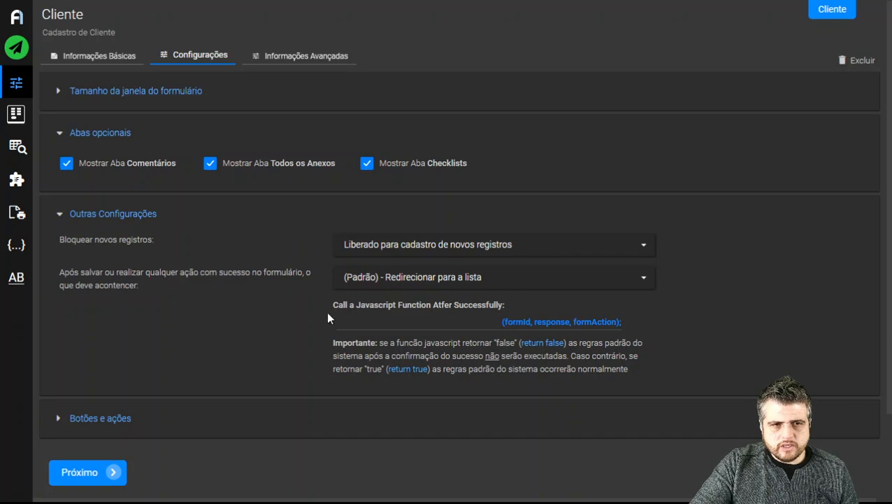
pyautogui.click(367, 286)
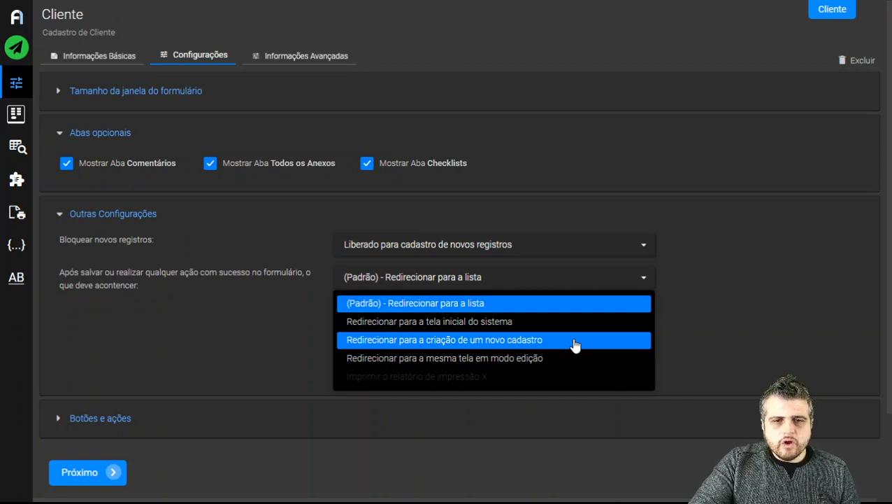
pyautogui.click(254, 358)
pyautogui.scroll(-2, 255, 358)
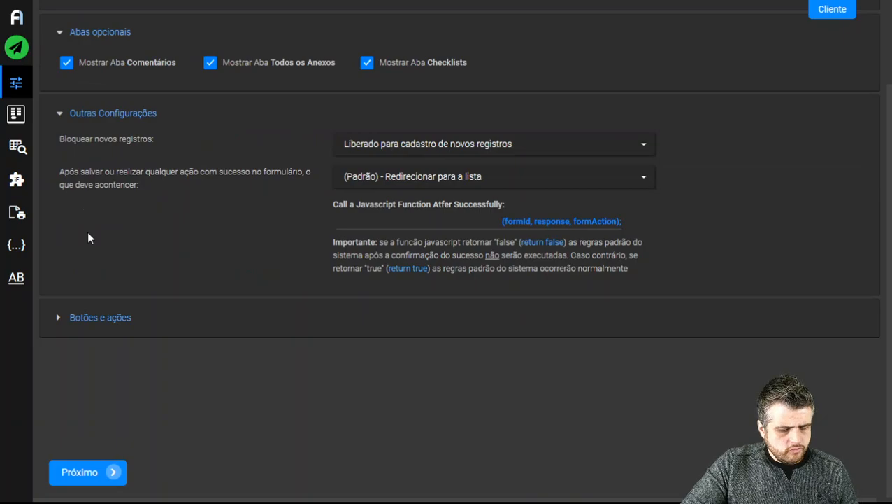
# - Switch back to the published Cliente application and close the blank new-record form
pyautogui.hotkey('ctrl', 'Tab')
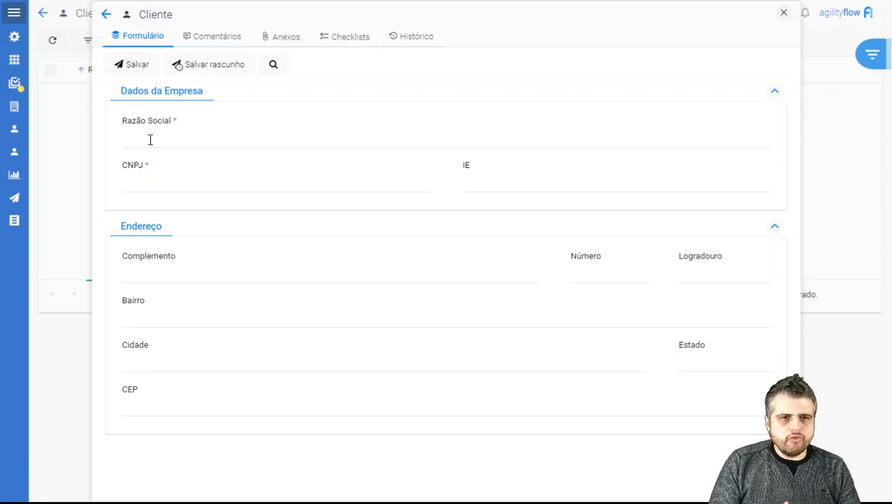
pyautogui.press('Escape')
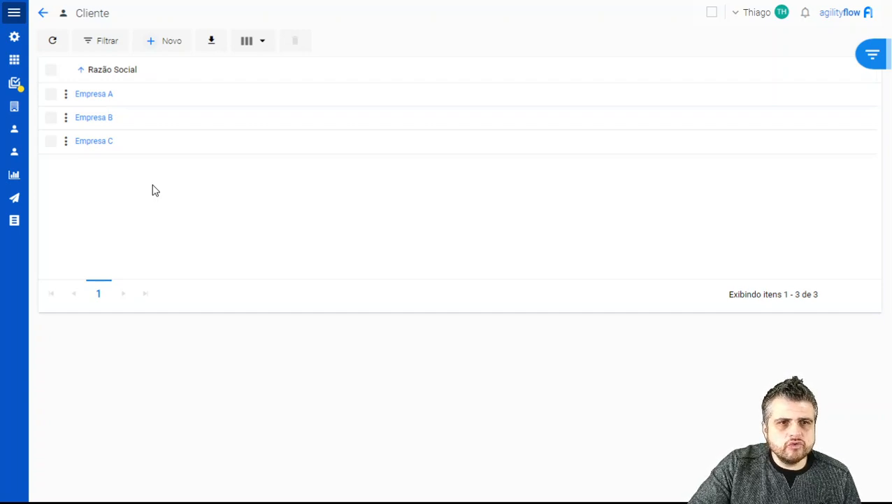
# - Try to save a blank new Cliente record to test the required fields, and close the form
pyautogui.click(162, 41)
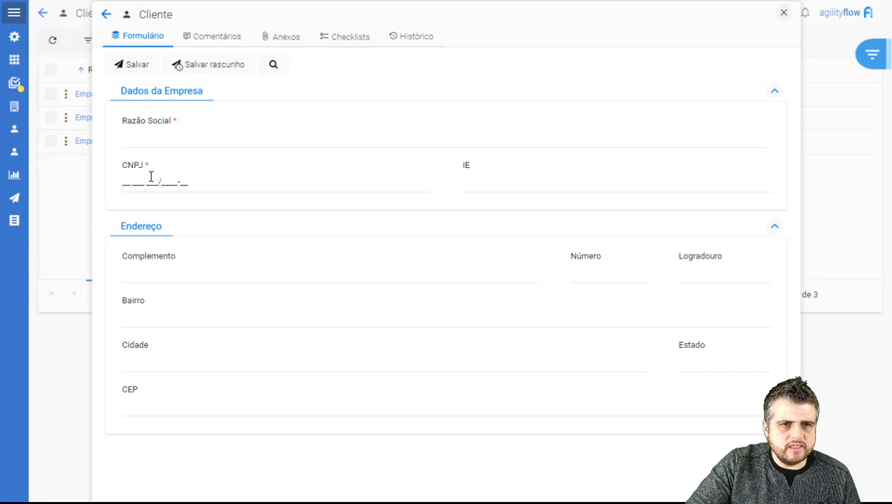
pyautogui.click(136, 69)
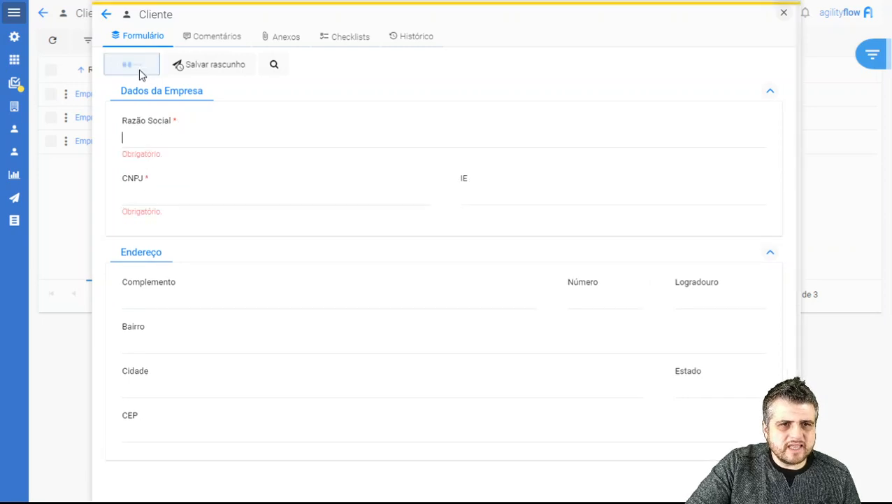
pyautogui.click(320, 138)
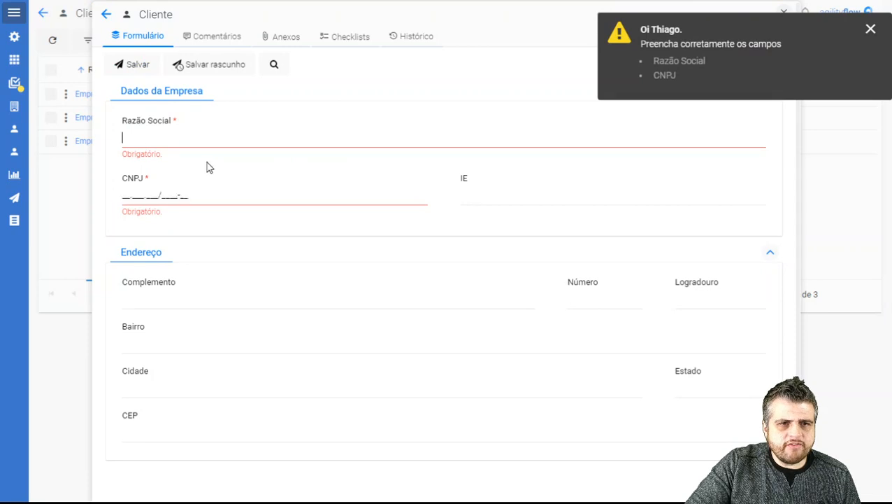
pyautogui.click(870, 30)
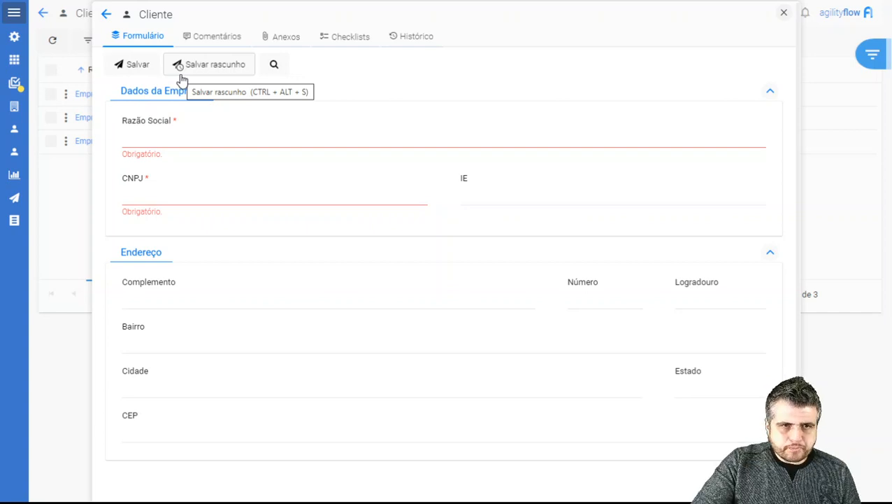
pyautogui.click(784, 12)
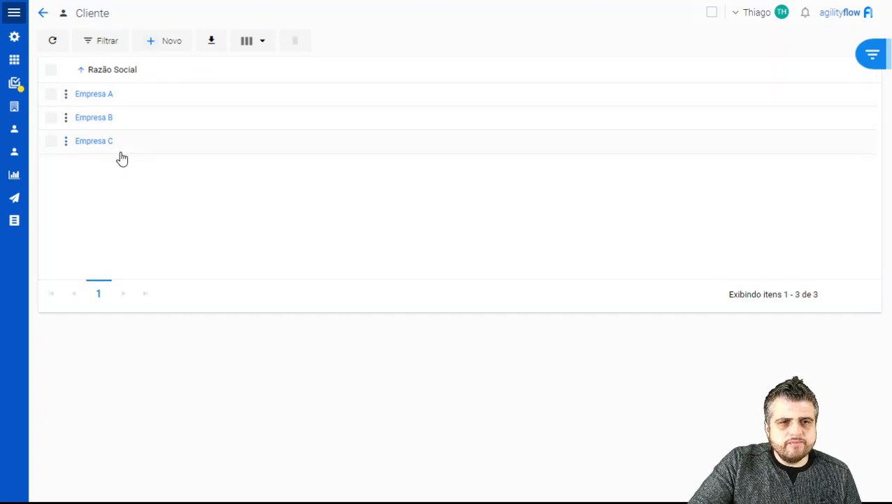
# - Open the existing Empresa A record from the Cliente list and close it
pyautogui.click(105, 95)
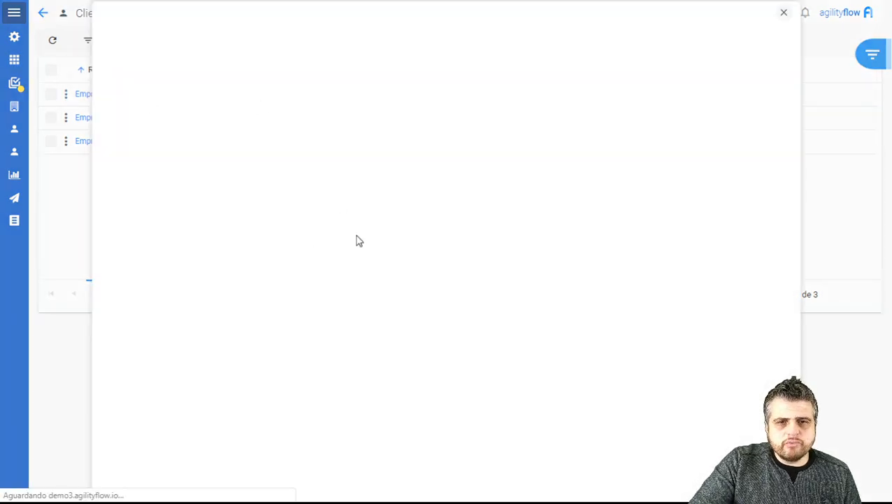
pyautogui.click(784, 14)
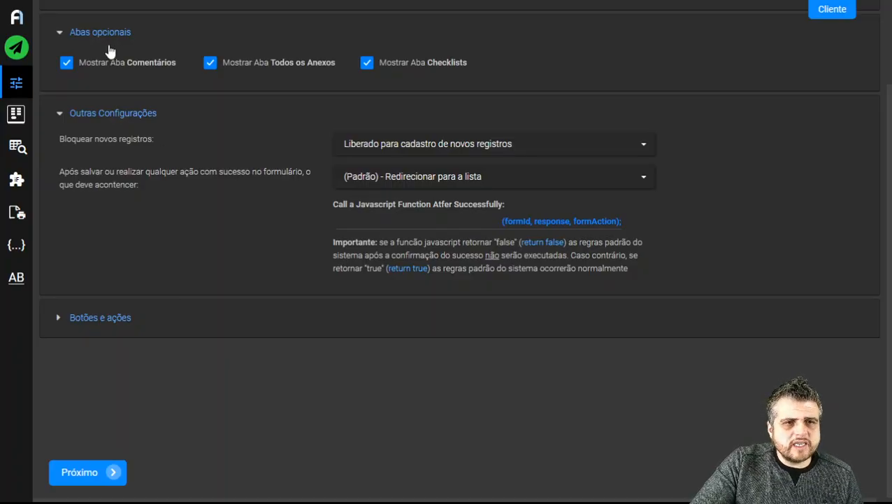
# - In the form builder, add CNPJ as a record table column after Razão Social, trying out the column repositioning
pyautogui.click(19, 153)
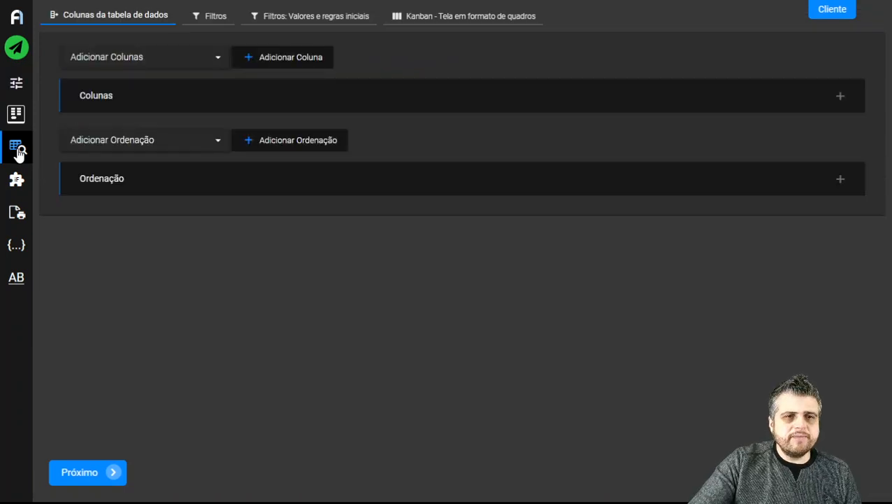
pyautogui.click(143, 100)
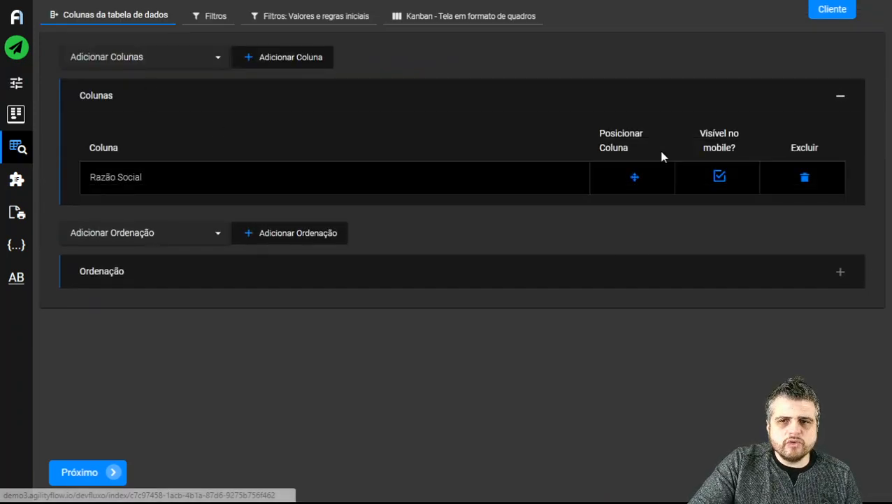
pyautogui.click(223, 270)
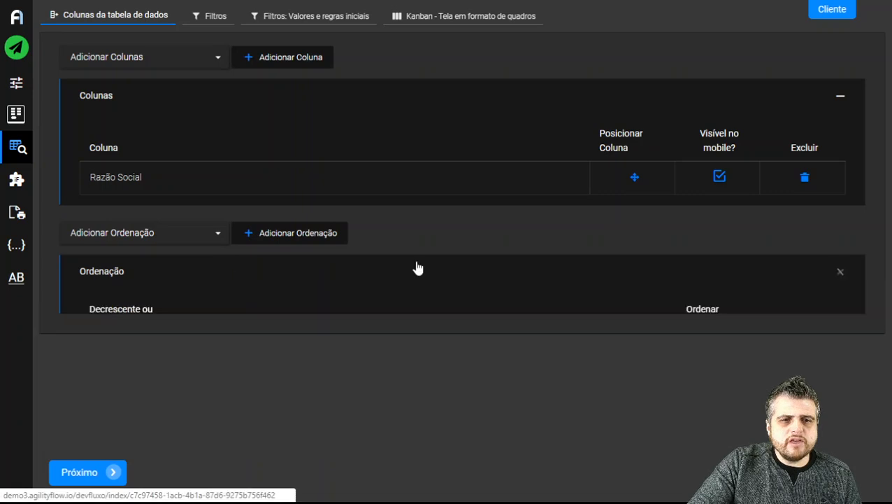
pyautogui.click(218, 59)
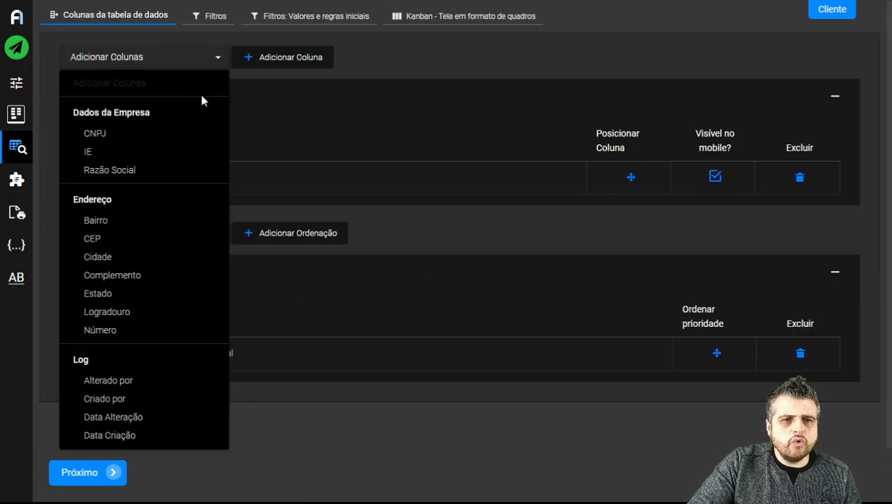
pyautogui.click(130, 138)
pyautogui.click(272, 59)
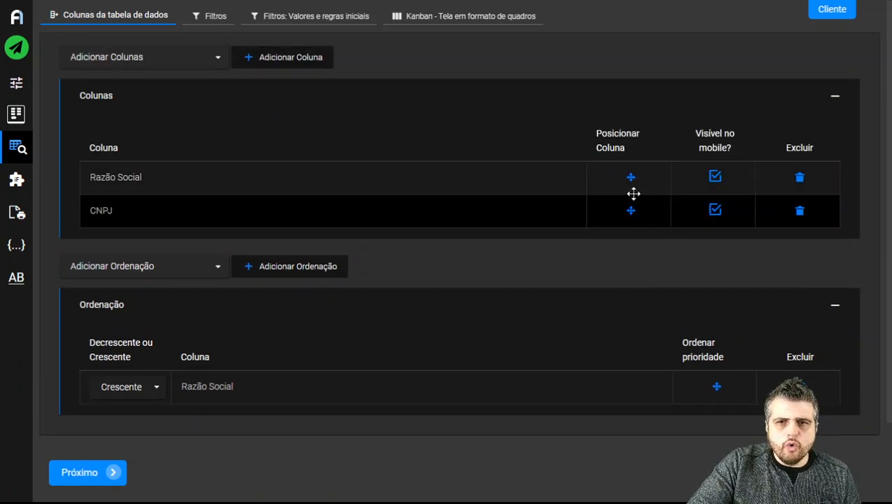
pyautogui.moveTo(634, 194); pyautogui.dragTo(626, 222)
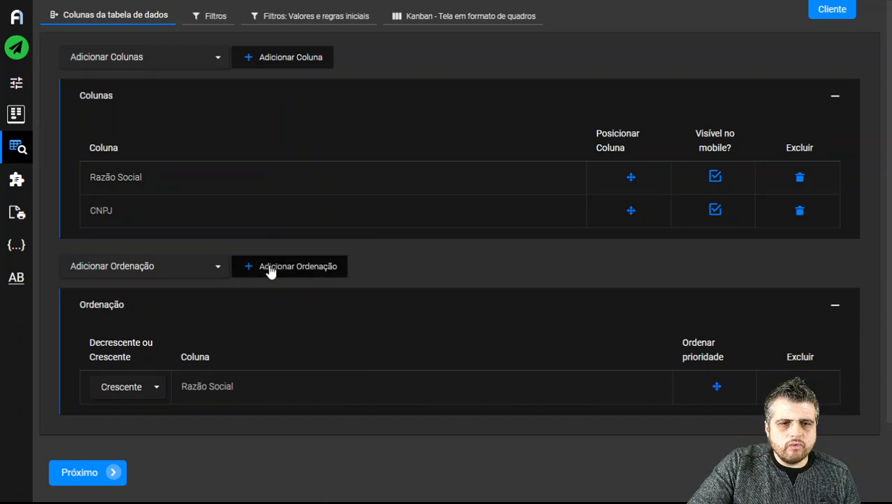
# - Set the record list's Razão Social sorting to Decrescente and publish the form
pyautogui.click(157, 393)
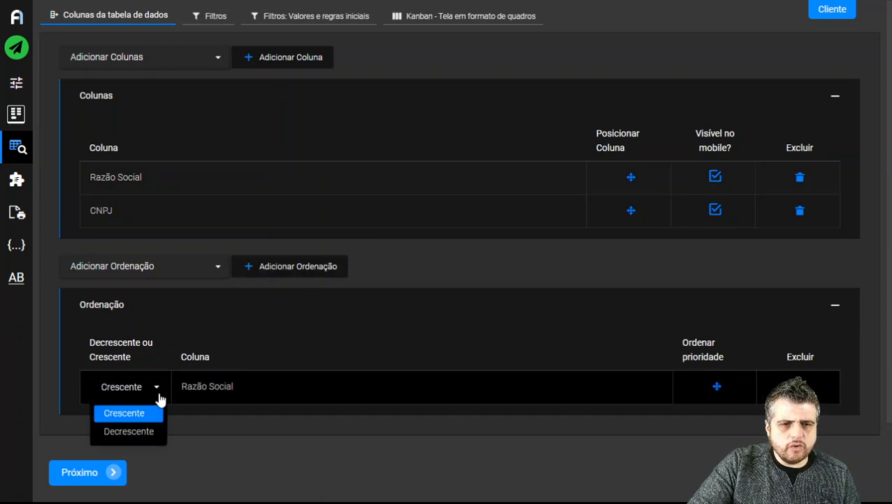
pyautogui.click(130, 432)
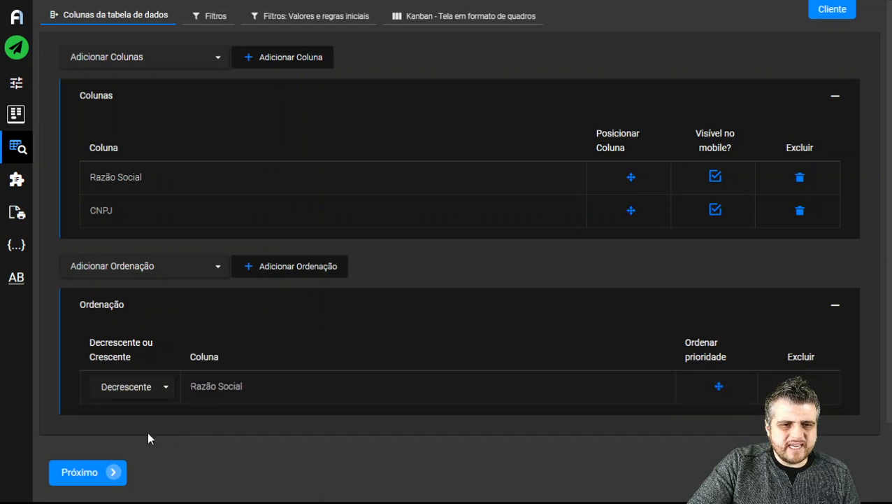
pyautogui.moveTo(24, 48)
pyautogui.click(57, 53)
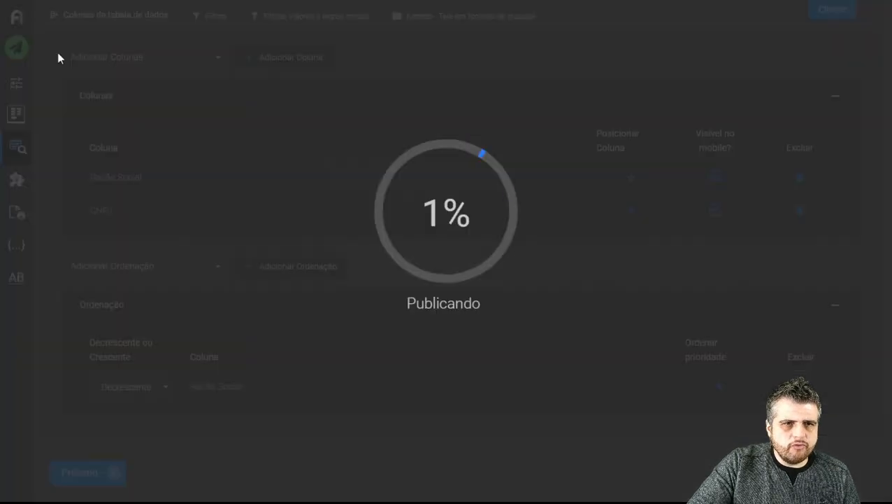